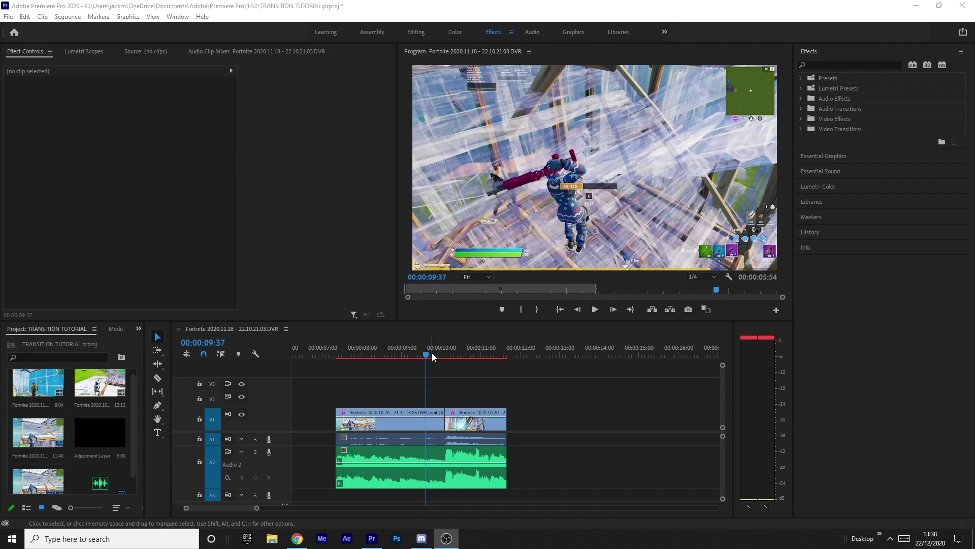
- Select the first V1 clip and bring up its Twixtor Speed % keyframes in Effect Controls
left_click_drag(432, 356, 440, 355)
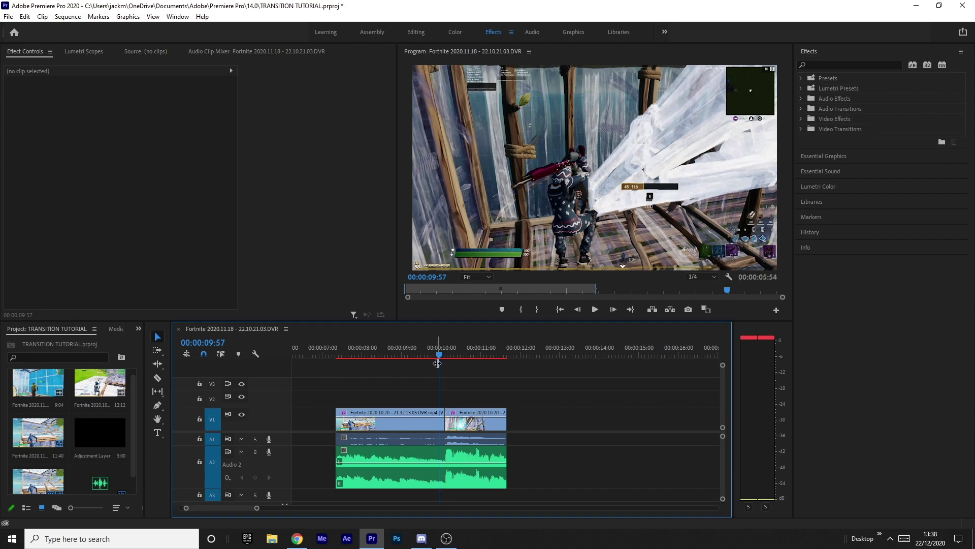
left_click(428, 423)
scroll(212, 173, "down", 5)
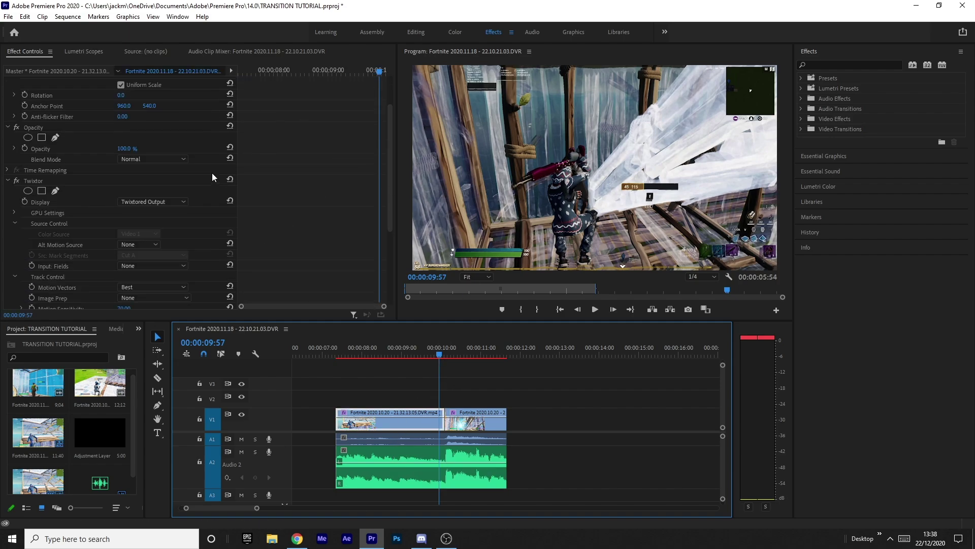
scroll(210, 181, "down", 3)
left_click(133, 297)
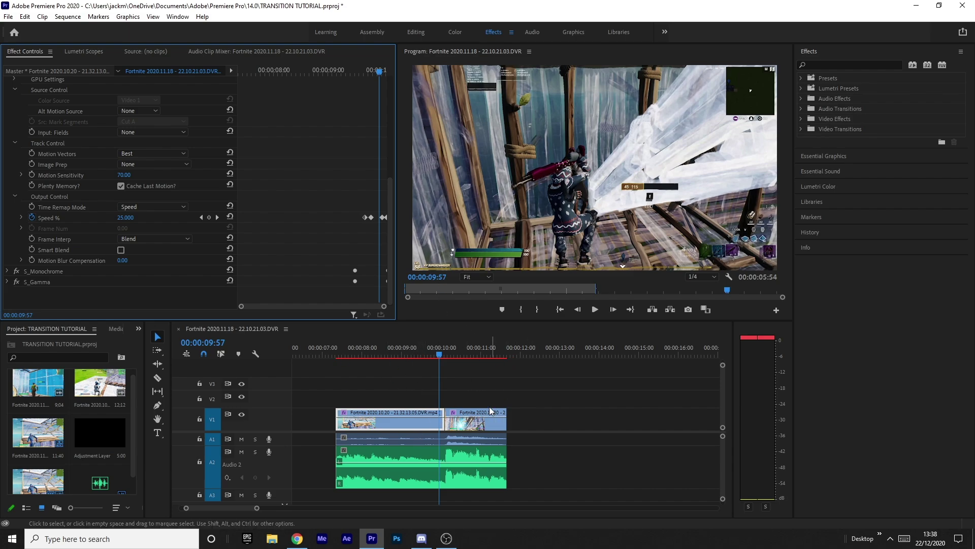
- Scrub across the cut to preview the ramp from 100% to 25% and past 200%
left_click(426, 354)
left_click_drag(425, 354, 430, 349)
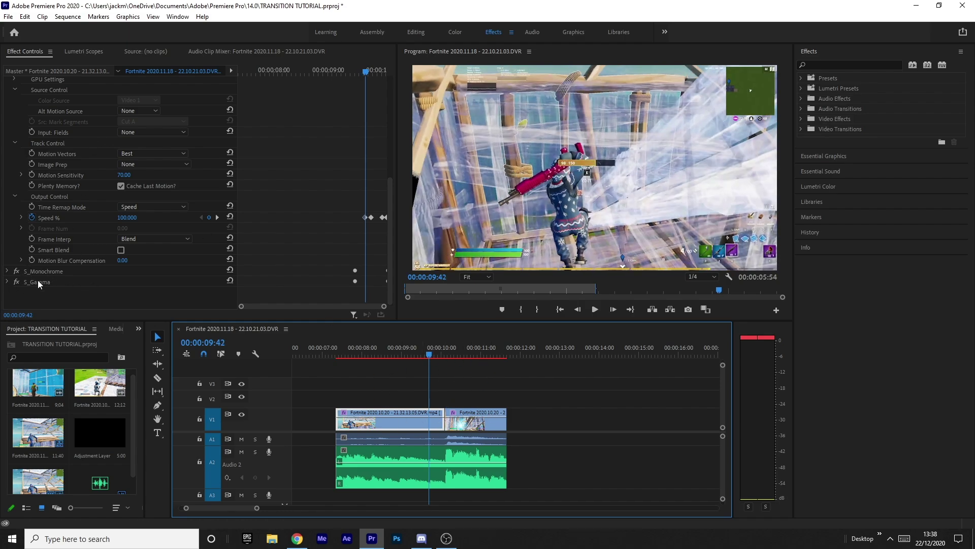
left_click_drag(430, 354, 441, 354)
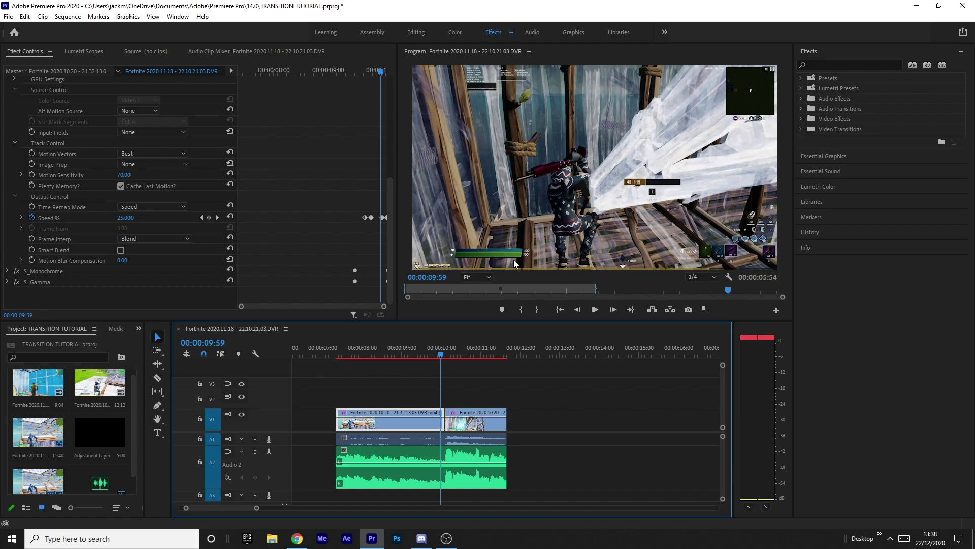
left_click_drag(438, 355, 422, 354)
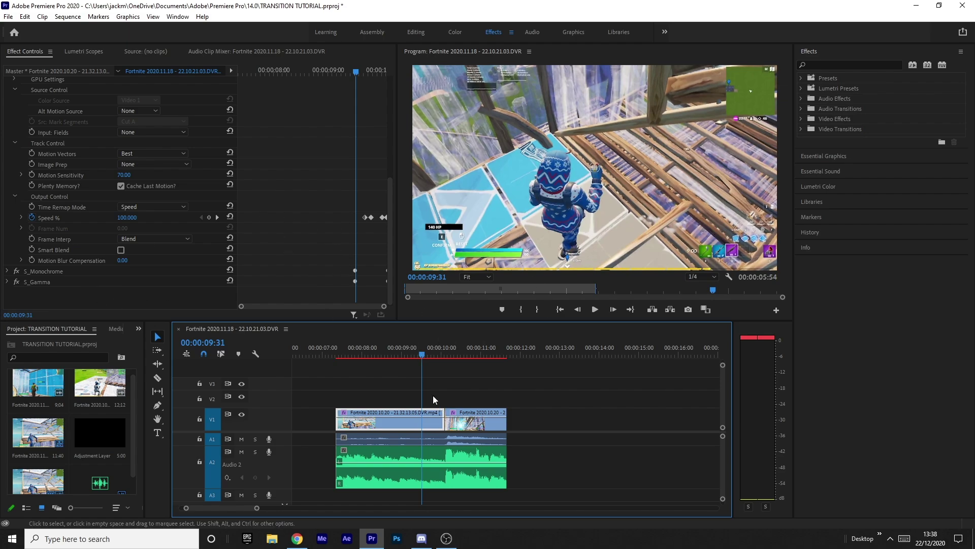
left_click(437, 355)
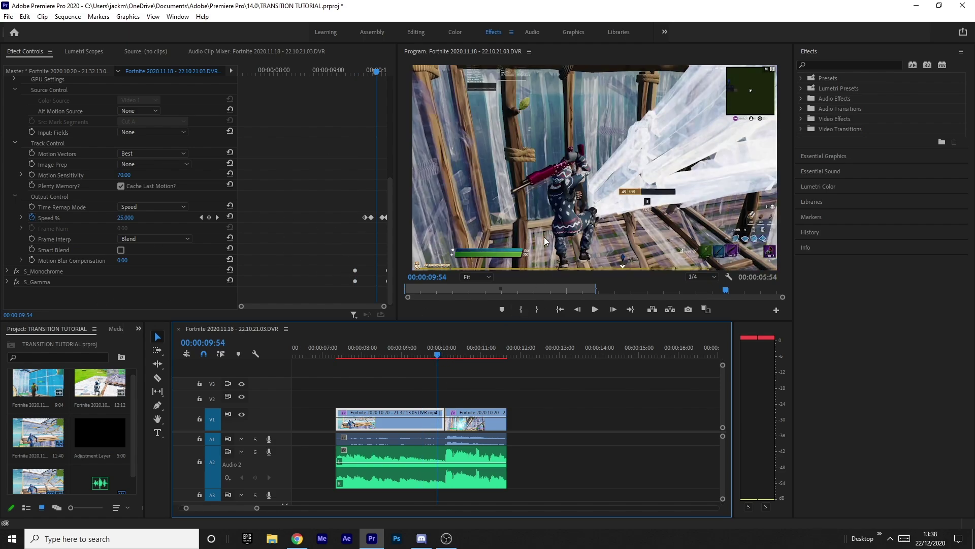
left_click(443, 354)
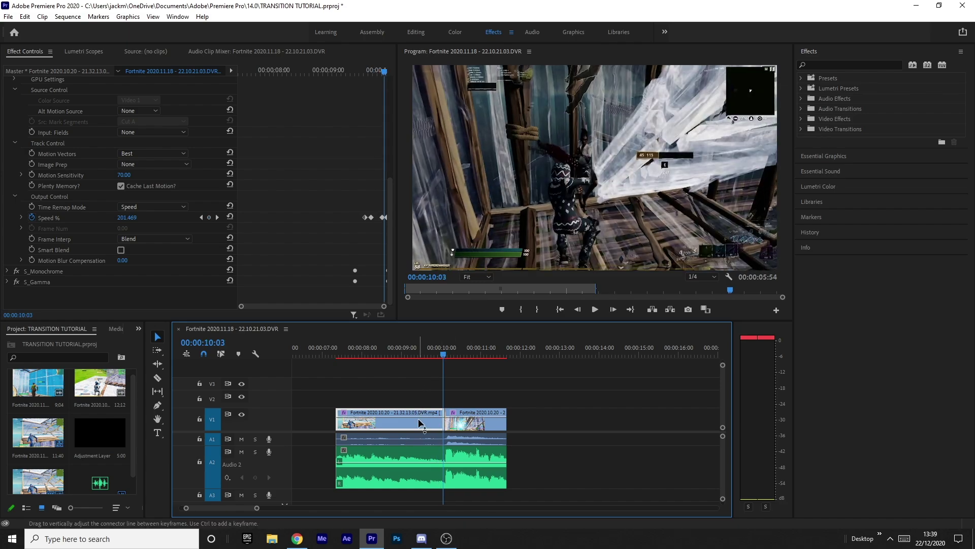
scroll(428, 419, "up", 4)
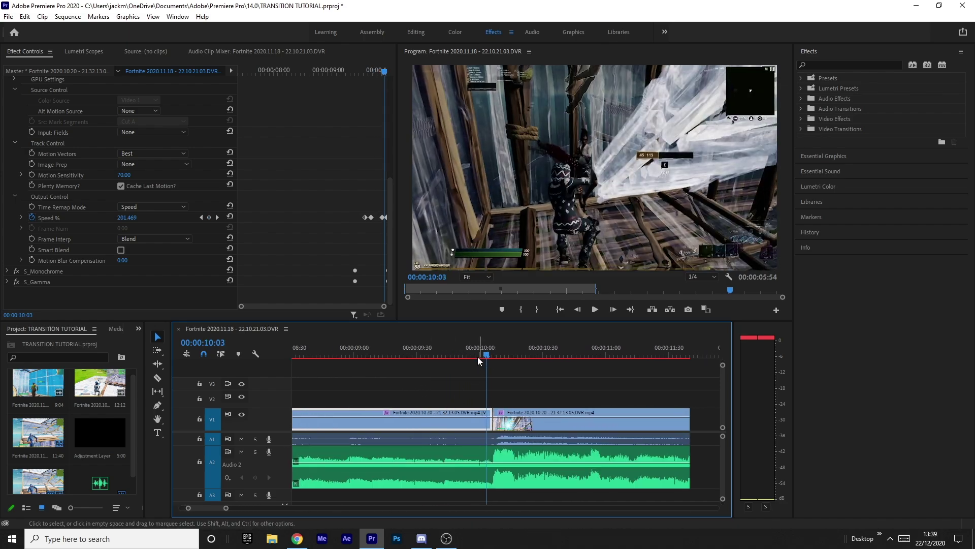
- Park the playhead just past the cut and select the first clip
left_click(498, 386)
left_click(492, 348)
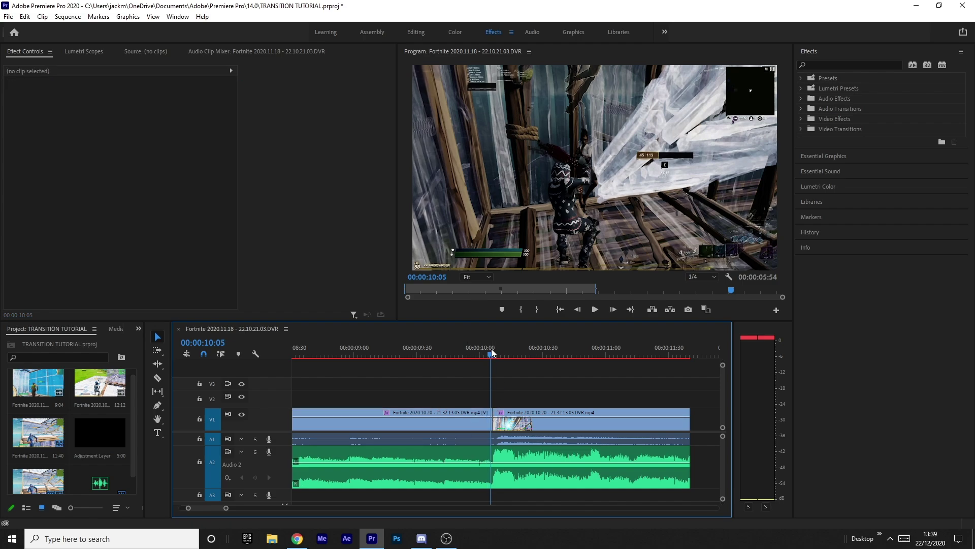
scroll(487, 407, "up", 3)
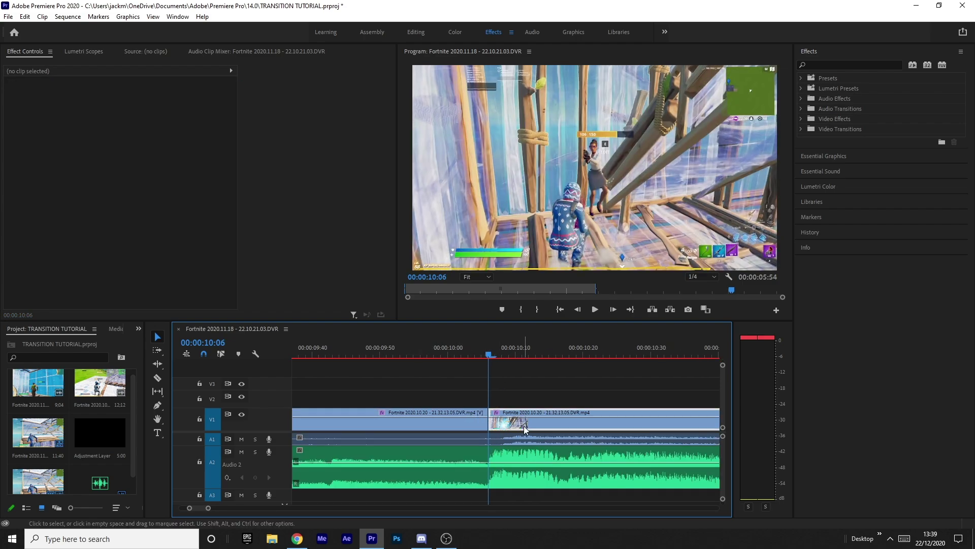
left_click(649, 417)
left_click(349, 428)
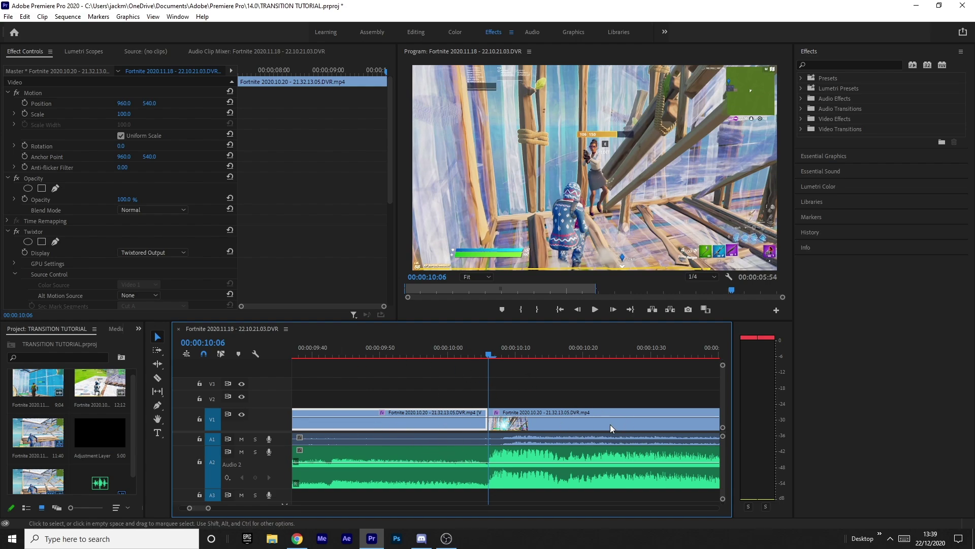
- Search the Effects panel for 's_shake' and drop Sapphire Distort S_Shake onto the first clip
left_click(821, 65)
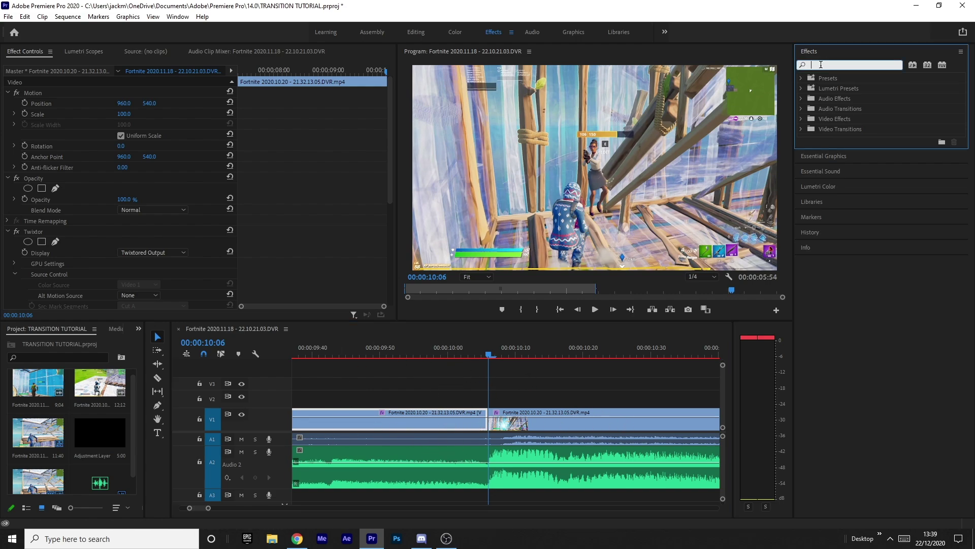
type("s_shake")
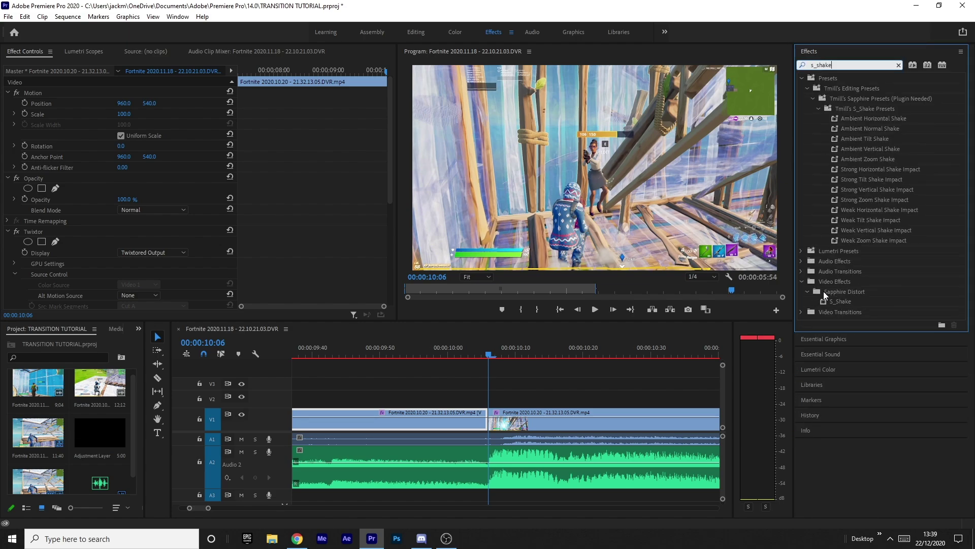
left_click_drag(840, 297, 435, 421)
key("minus")
key("minus")
key("minus")
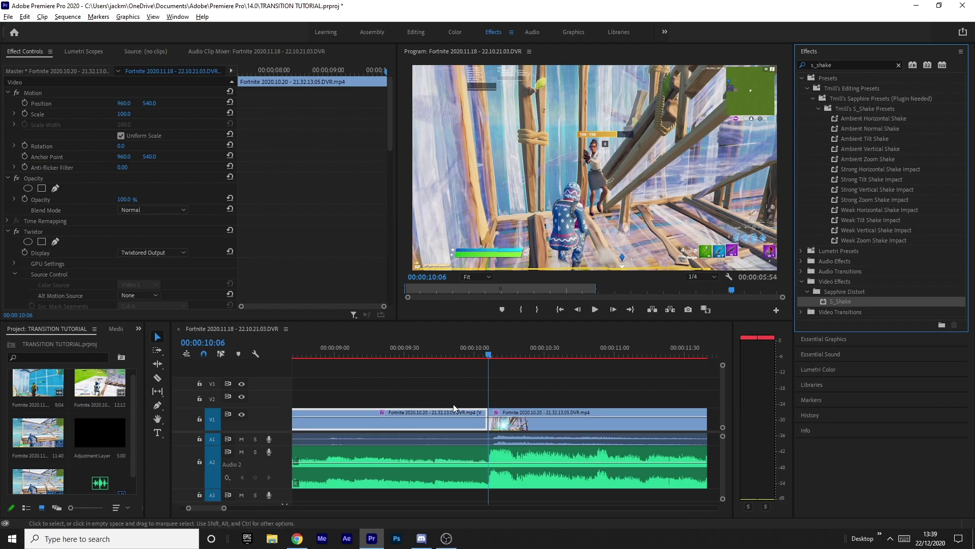
- Set the first clip's S_Shake Amplitude to 0 and Frequency to 15
left_click(551, 425)
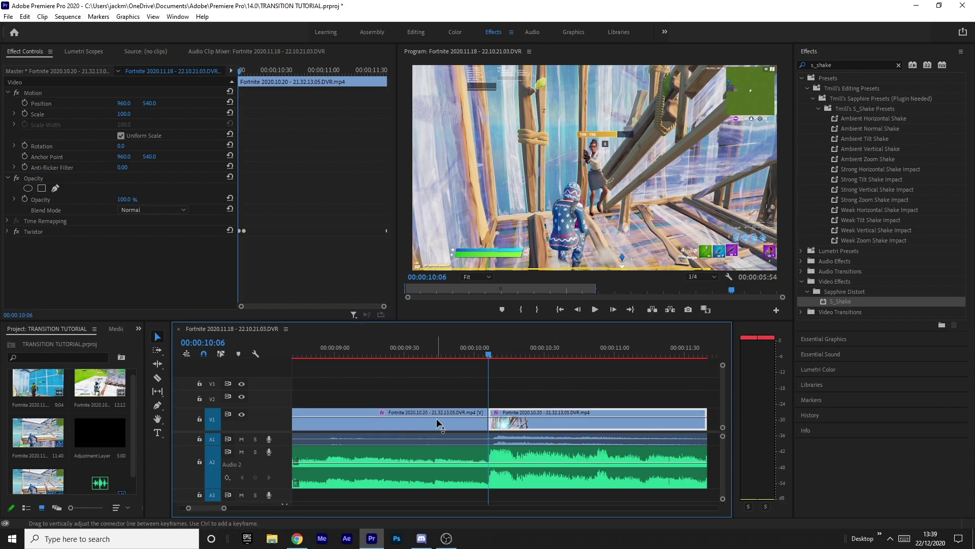
left_click(454, 346)
scroll(101, 224, "down", 7)
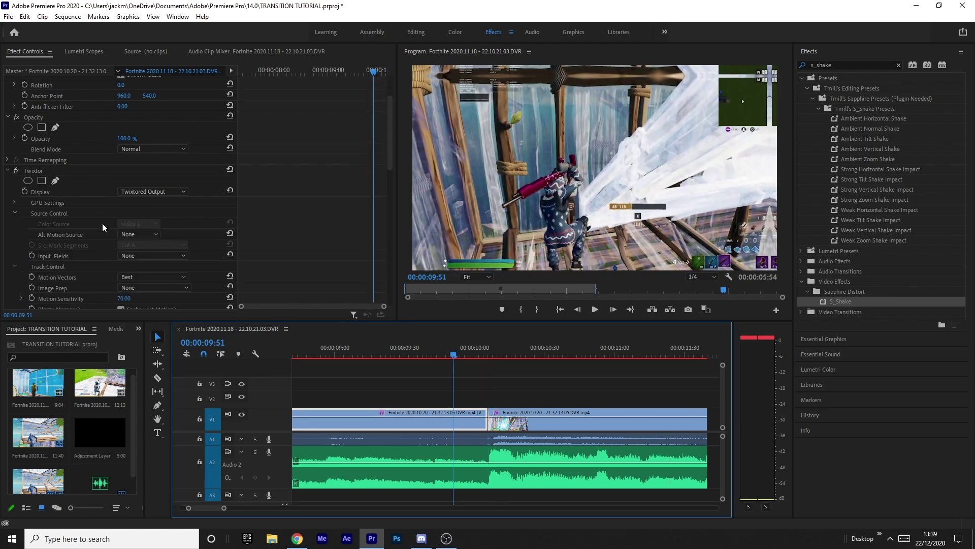
scroll(94, 206, "down", 7)
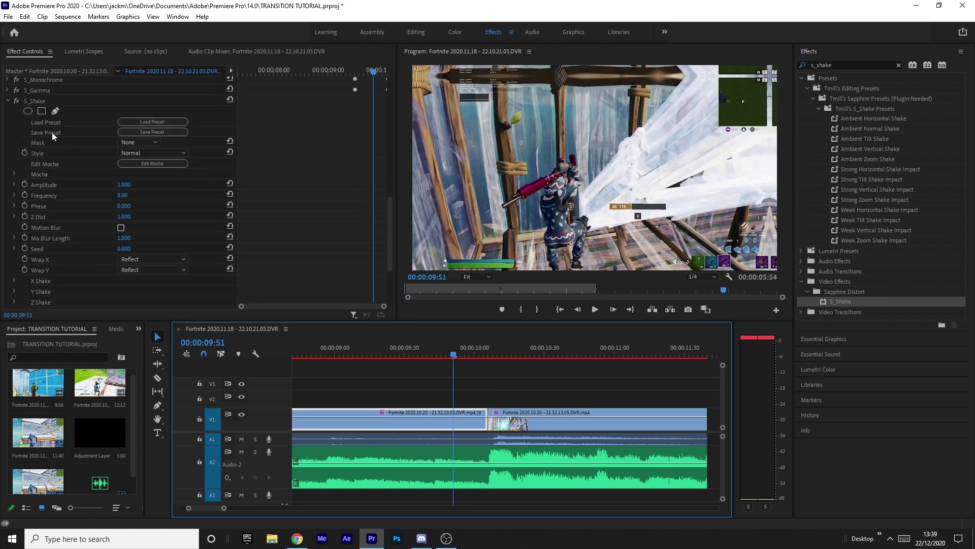
left_click_drag(124, 184, 53, 192)
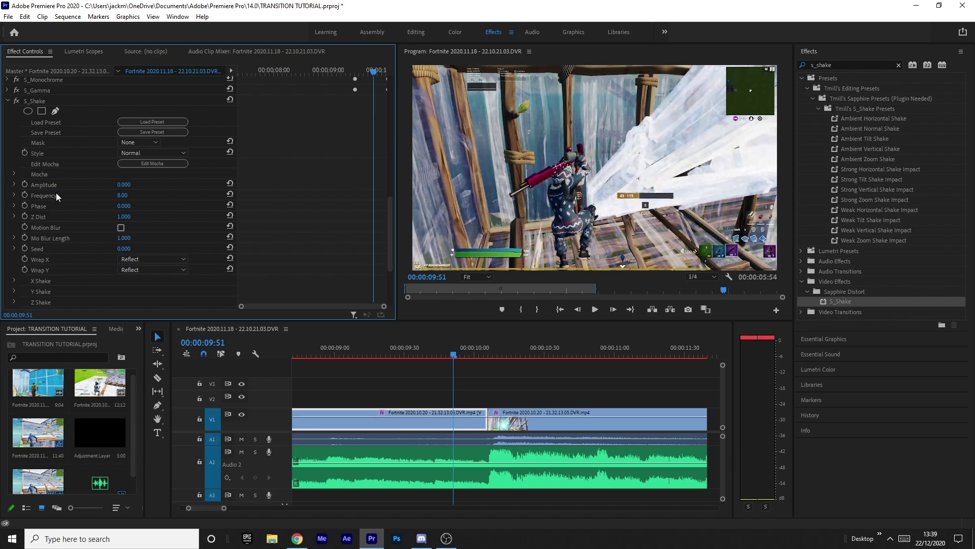
left_click(119, 195)
type("15")
- Zero the X and Y Rand Amp values and set Y Wave Amp to 40
scroll(82, 176, "down", 3)
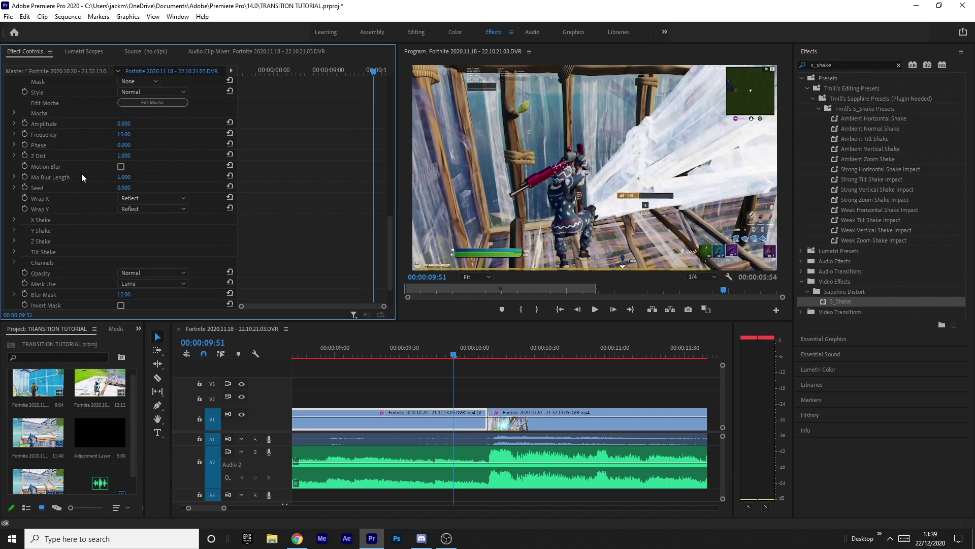
scroll(79, 178, "down", 2)
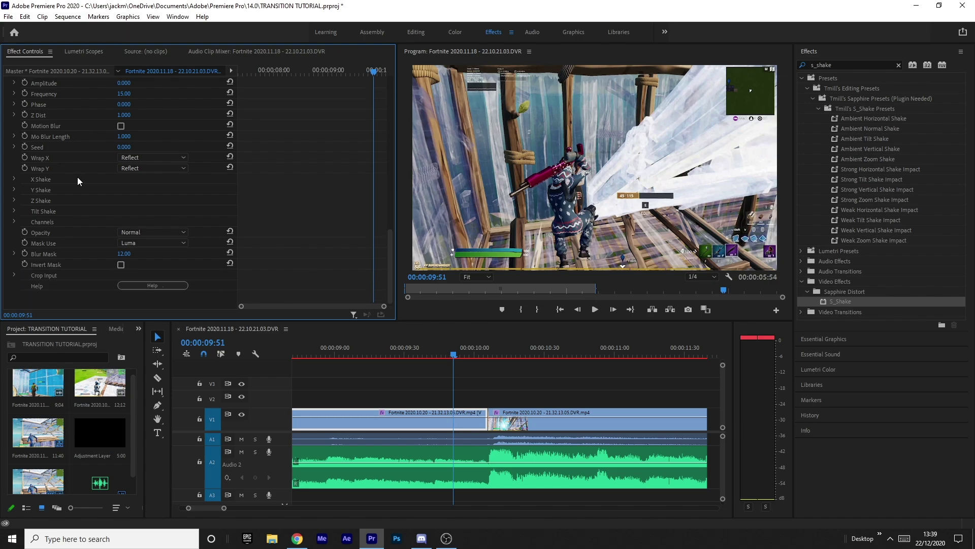
left_click(13, 178)
left_click_drag(124, 190, 69, 188)
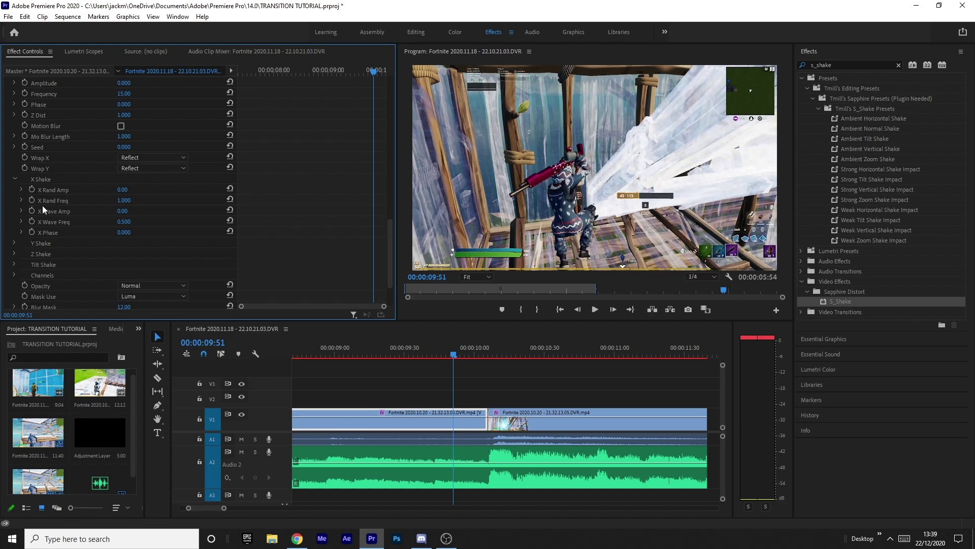
left_click(14, 179)
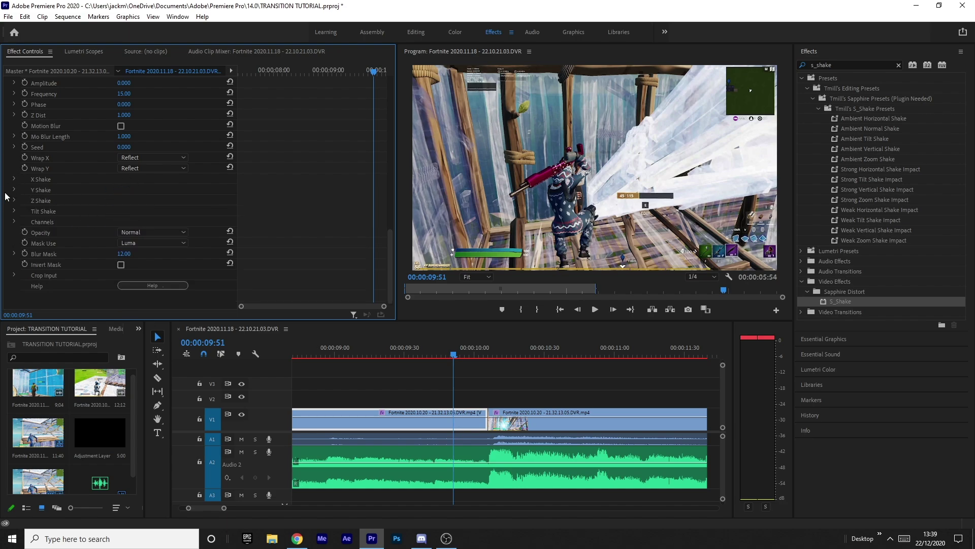
left_click(14, 189)
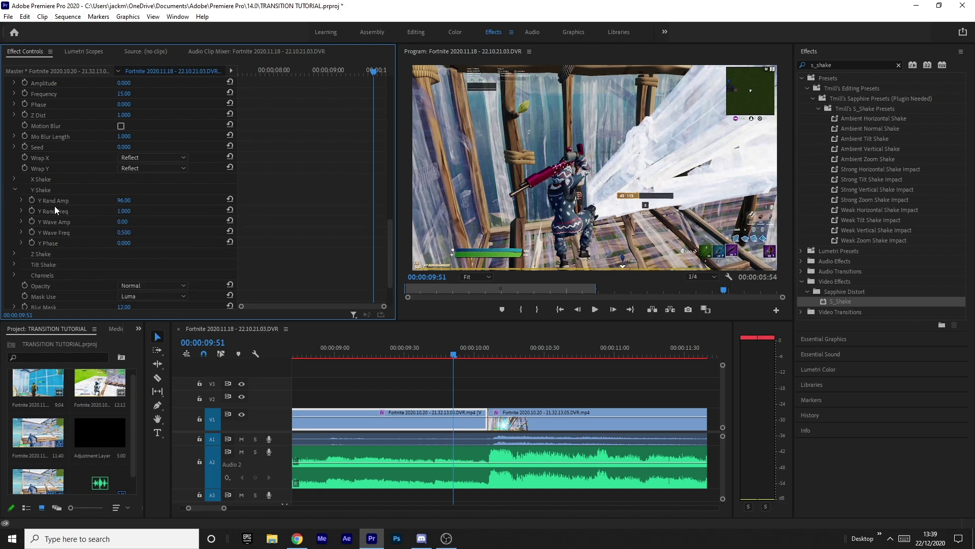
left_click_drag(123, 201, 82, 201)
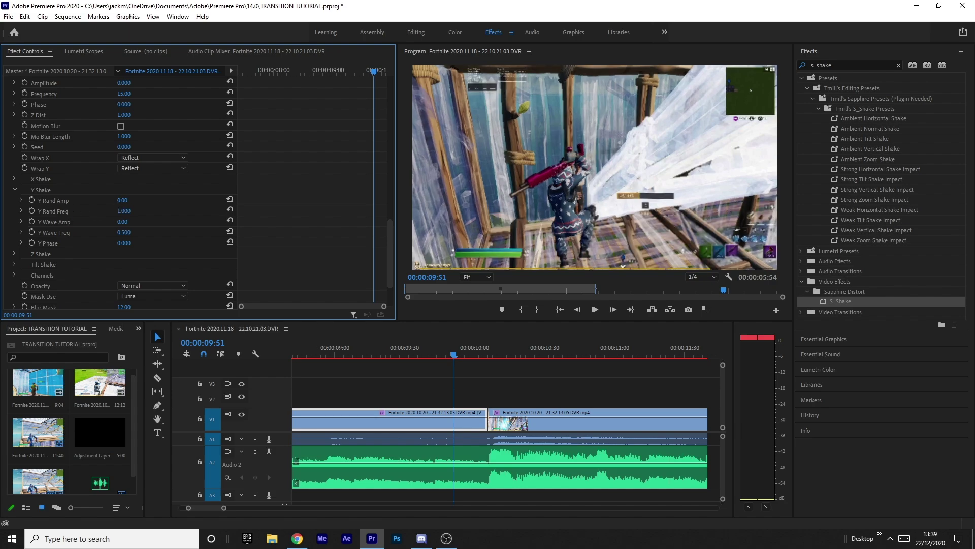
left_click(122, 222)
type("40")
key("Return")
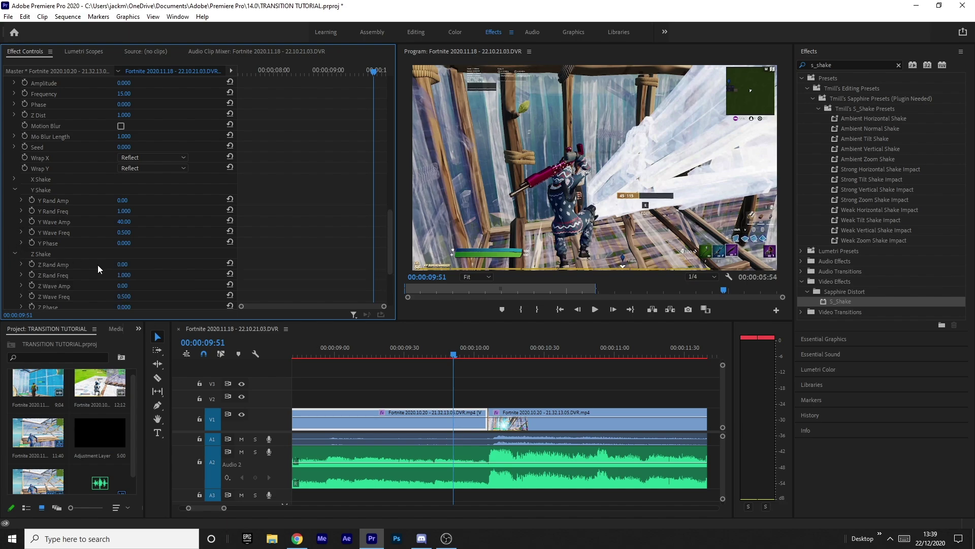
- Check the Z and Tilt Shake settings, then return the playhead to 00:00:09:35
scroll(30, 254, "down", 1)
left_click(15, 233)
left_click(15, 232)
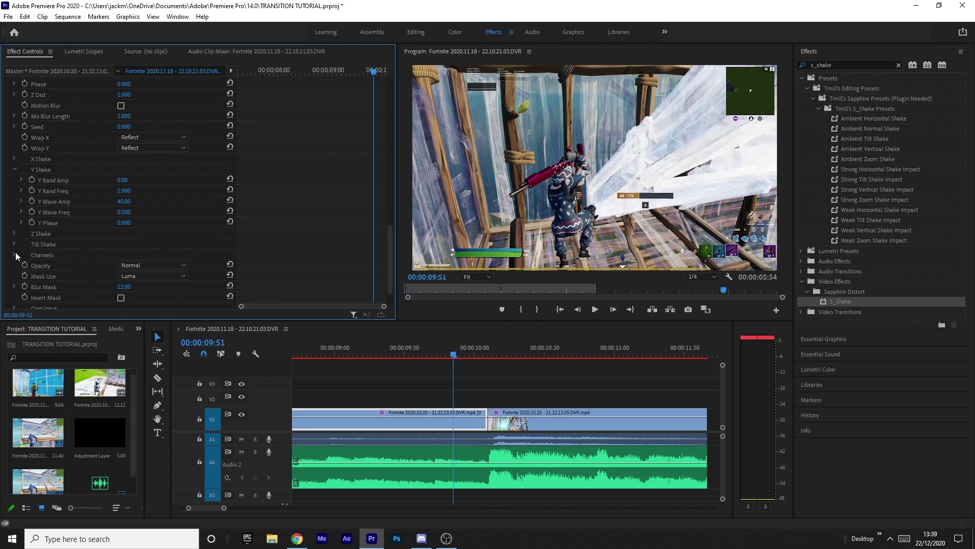
left_click(14, 244)
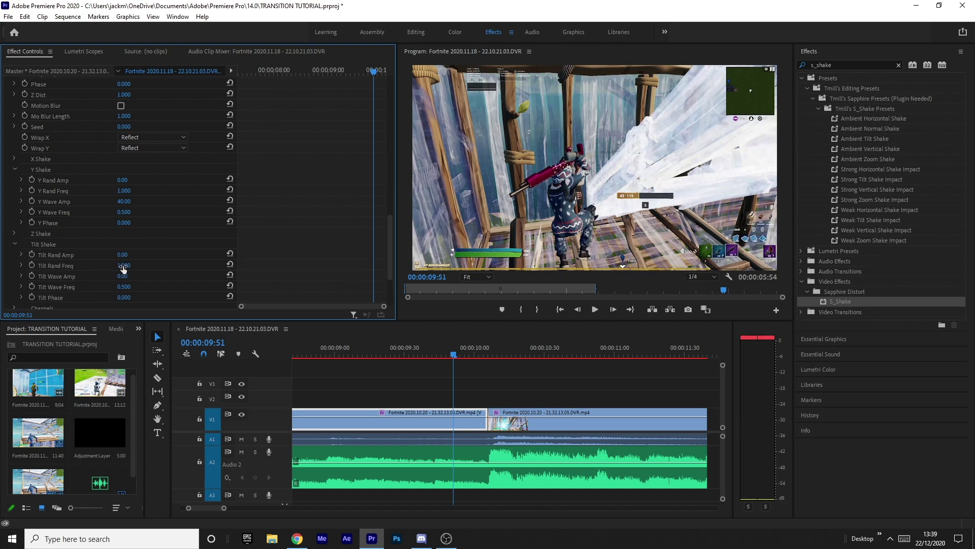
left_click(16, 242)
scroll(60, 246, "up", 2)
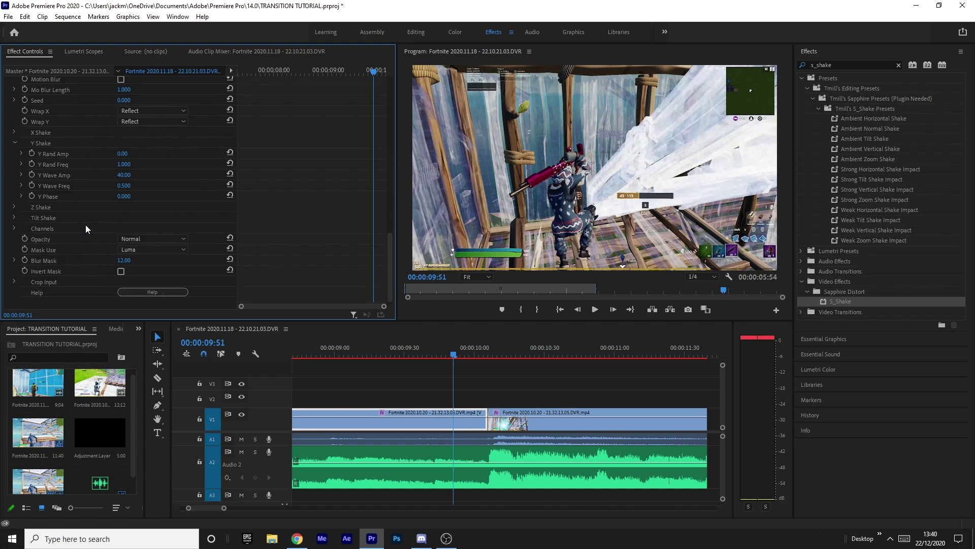
scroll(157, 160, "up", 7)
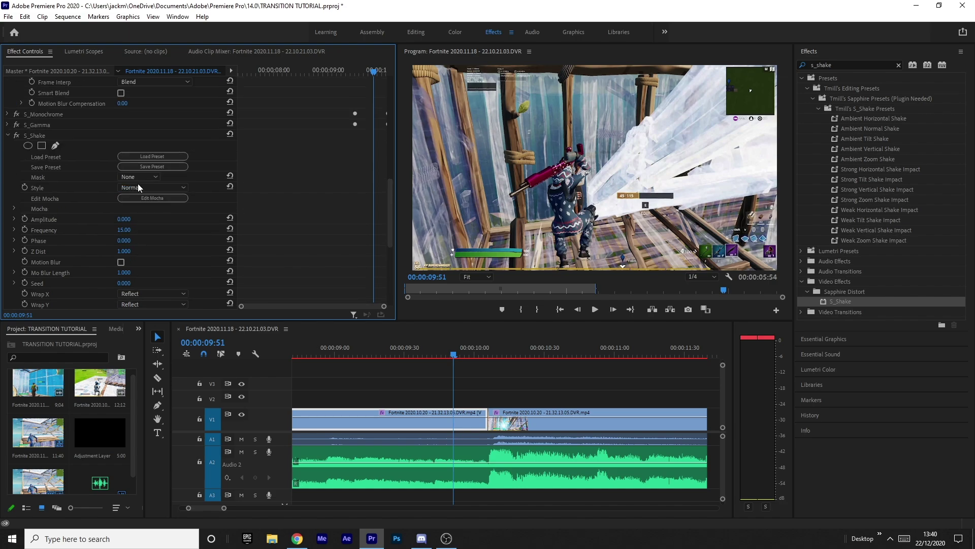
key("=")
left_click_drag(386, 354, 382, 355)
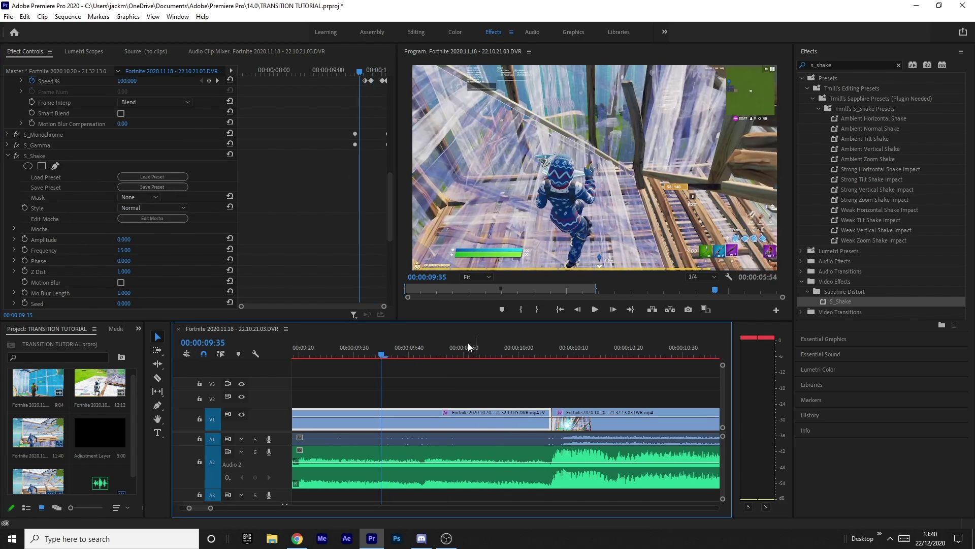
- Preview across the cut and set an Amplitude keyframe of 0 at 00:00:09:35
left_click_drag(557, 348, 383, 346)
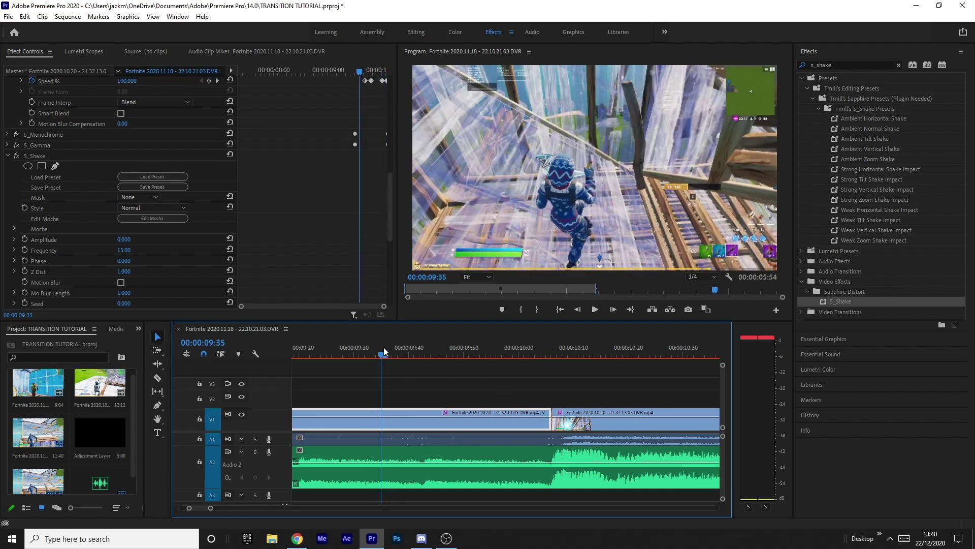
key("-")
key("-")
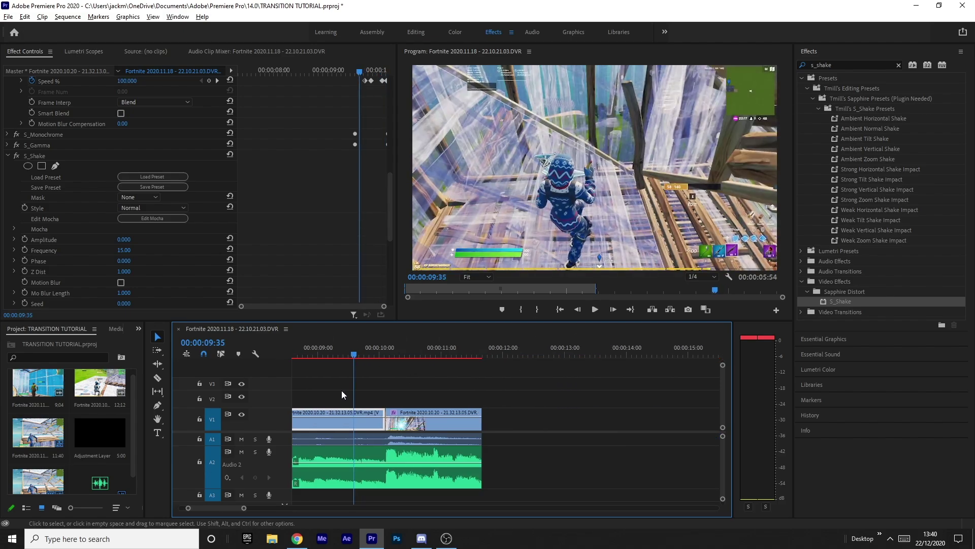
key("=")
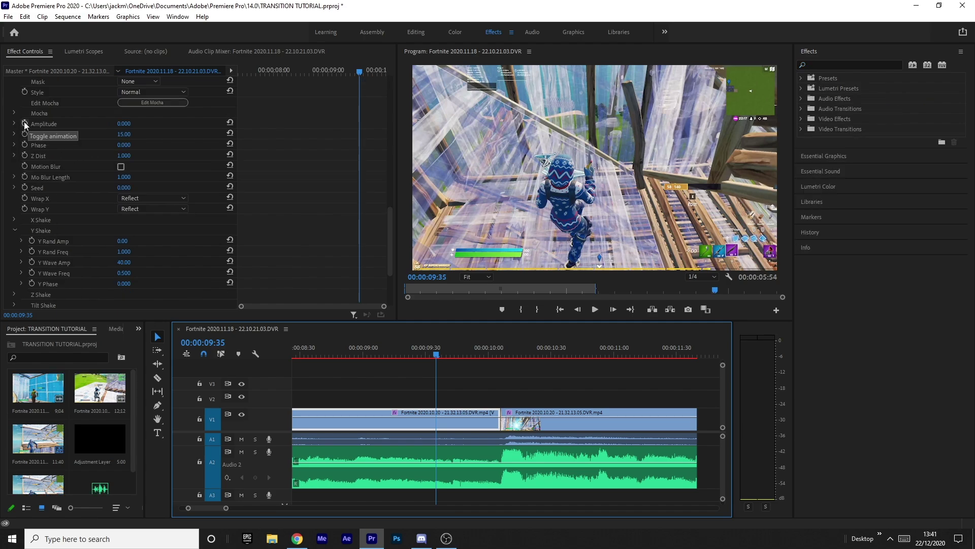
left_click(24, 124)
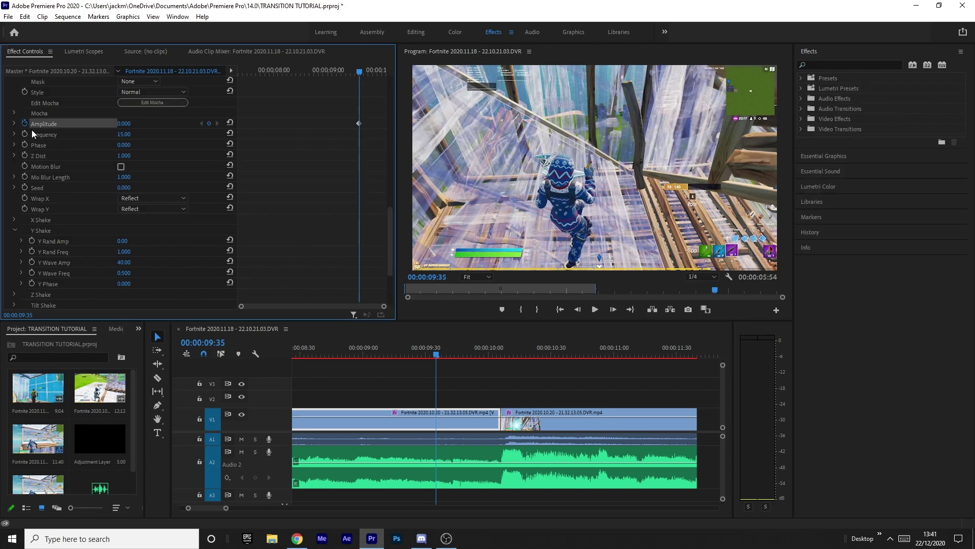
- Add an Amplitude keyframe of 2 at 00:00:10:05, one frame before the cut
left_click(471, 382)
key("Down")
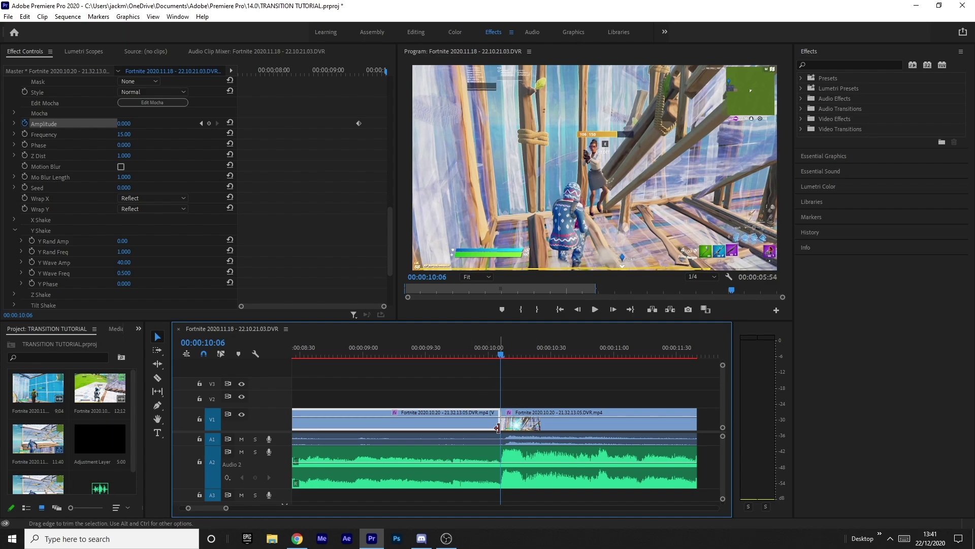
key("=")
key("=")
key("=")
left_click_drag(517, 355, 504, 351)
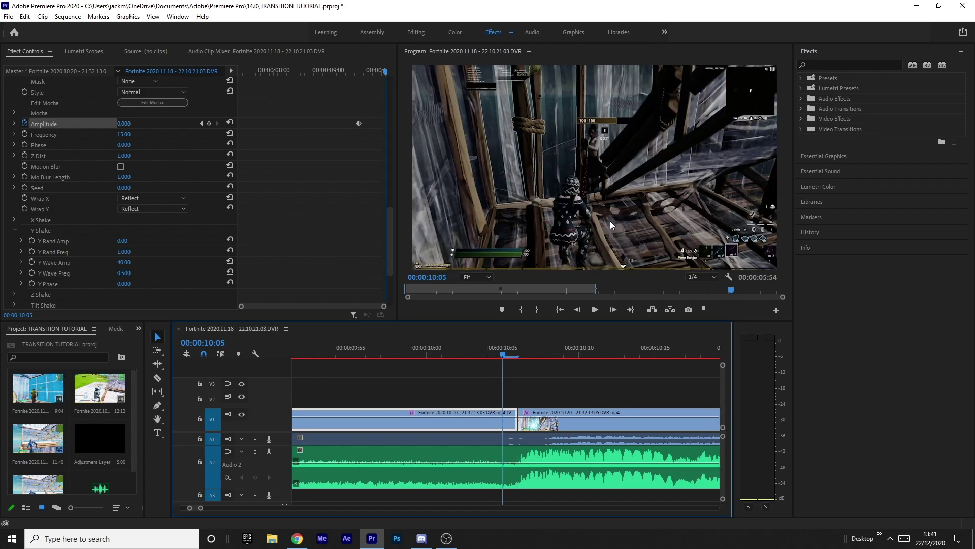
left_click_drag(124, 123, 137, 126)
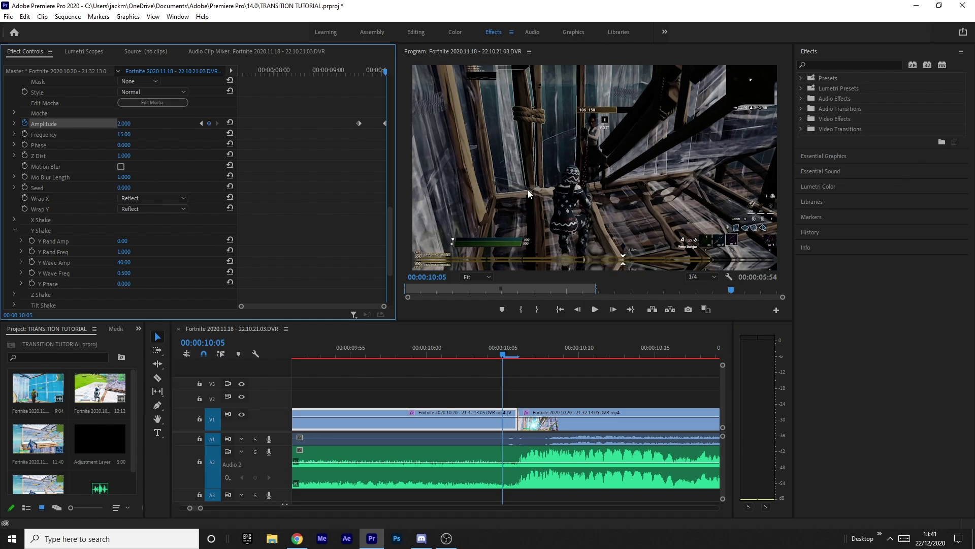
left_click(385, 123)
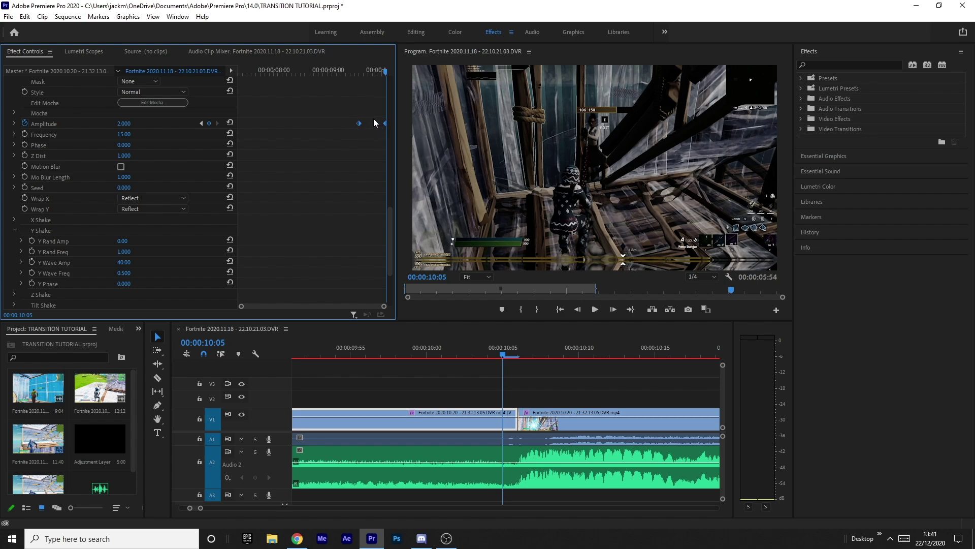
- Switch the Amplitude keyframes to Continuous Bezier and expand their graphs
right_click(360, 123)
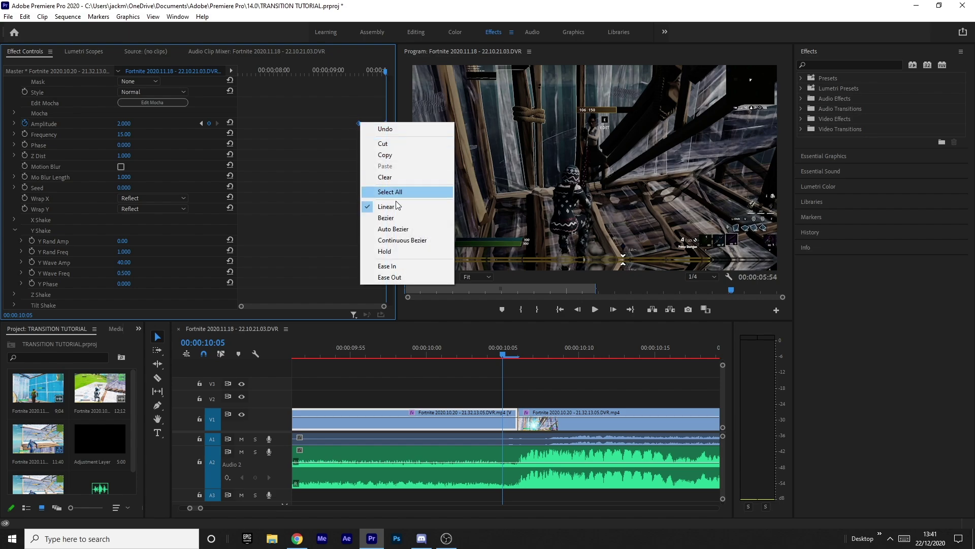
left_click(395, 240)
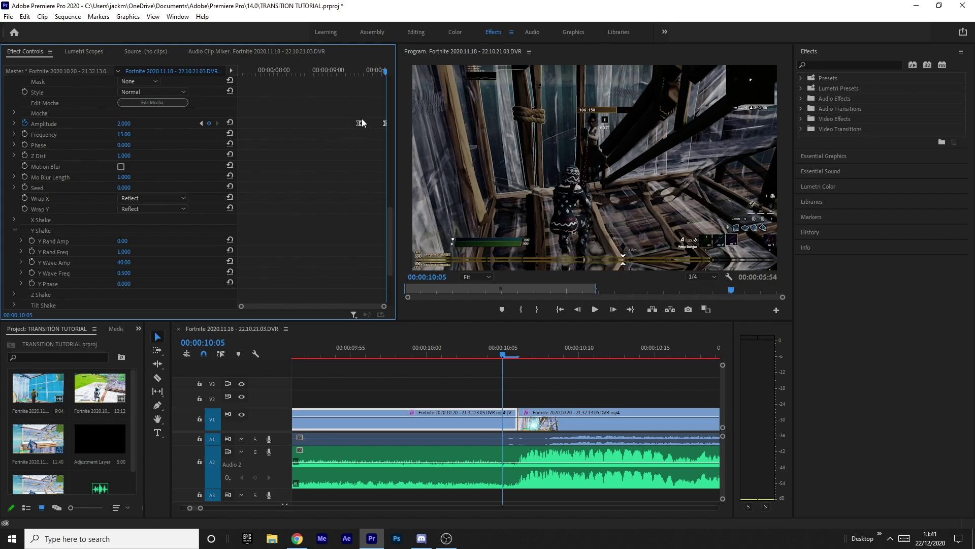
left_click(14, 124)
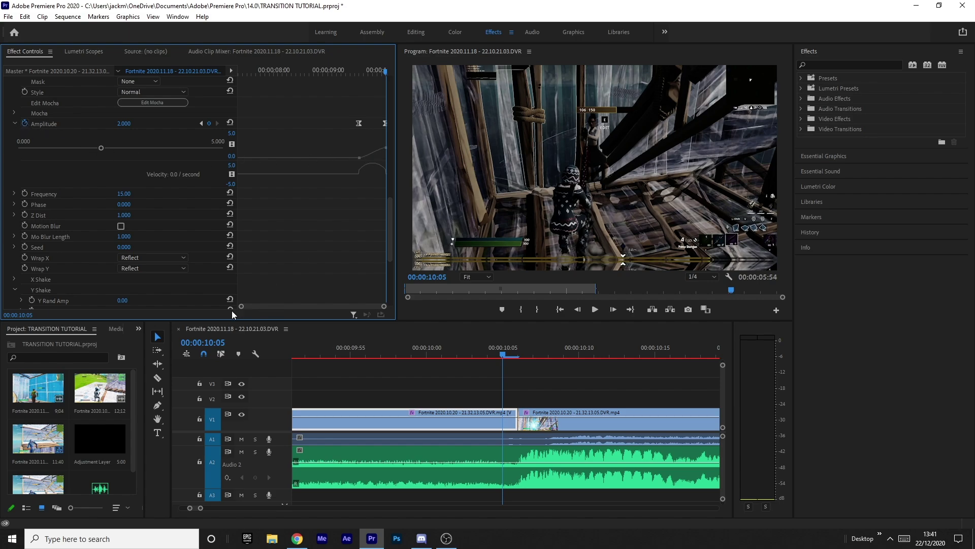
- Drag the Bezier ease handles on both Amplitude keyframes to smooth the ramp into 2.000
left_click_drag(241, 307, 287, 299)
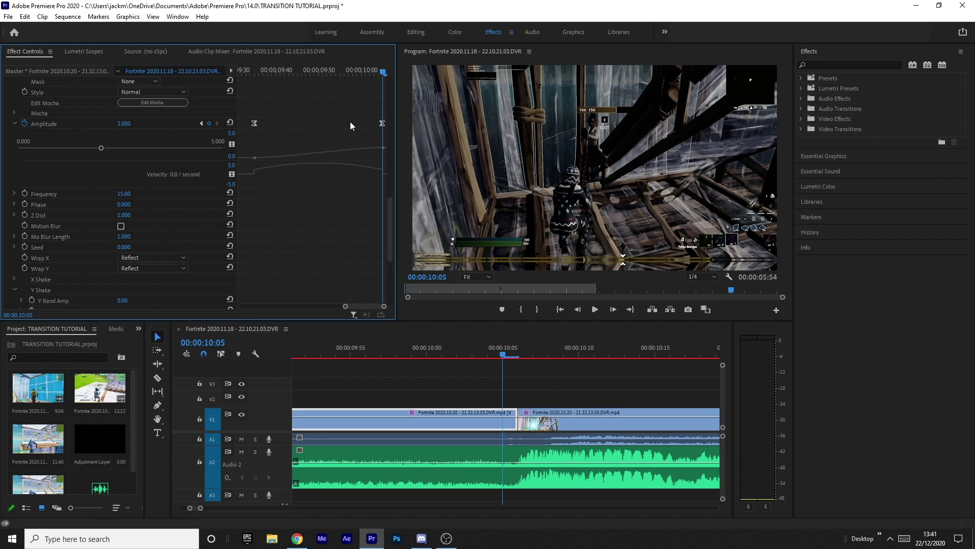
left_click(256, 123)
left_click_drag(276, 158, 297, 157)
mouse_move(358, 149)
left_mouse_down()
mouse_move(385, 148)
mouse_move(372, 147)
left_mouse_up()
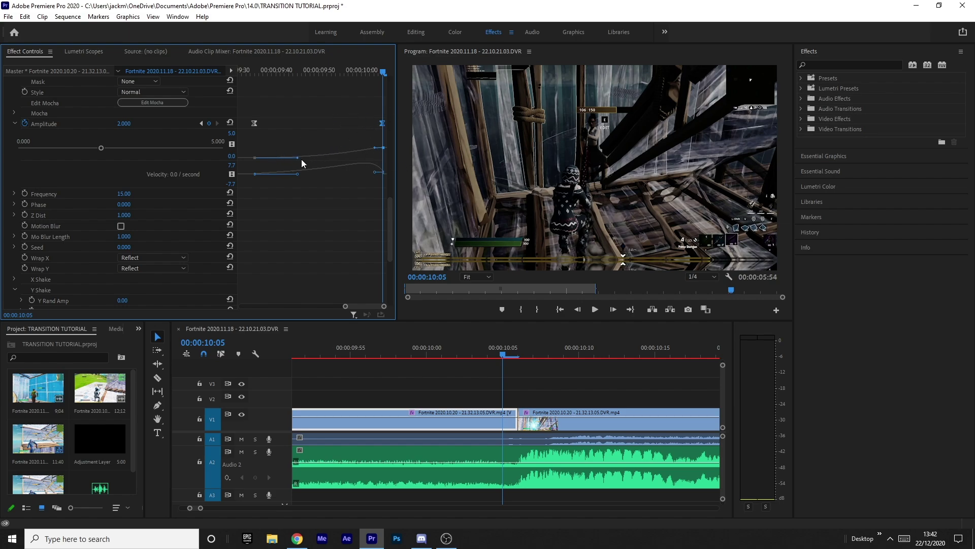
left_click(301, 206)
left_click(294, 159)
left_click_drag(293, 160, 300, 160)
- Zoom the timeline out and select the second clip after the cut
left_click(316, 224)
key("minus")
key("minus")
key("minus")
left_click_drag(428, 342, 453, 336)
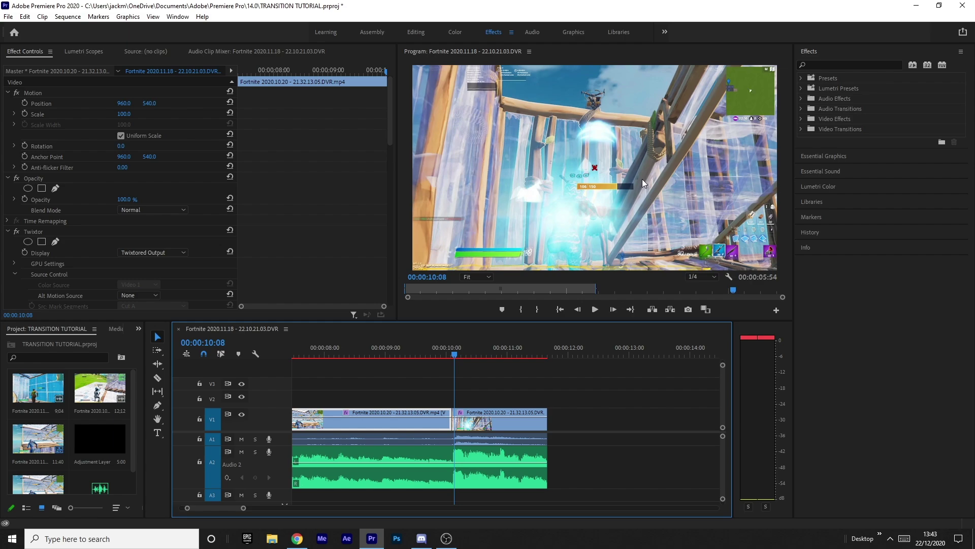
left_click(471, 423)
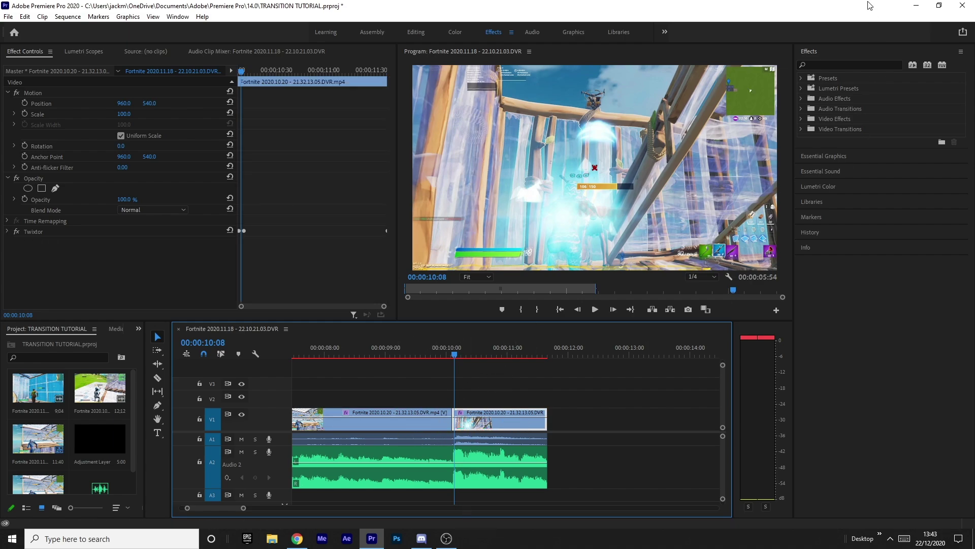
- Search 'shake' and apply Sapphire Distort S_Shake to the second clip
left_click(825, 64)
type("shake")
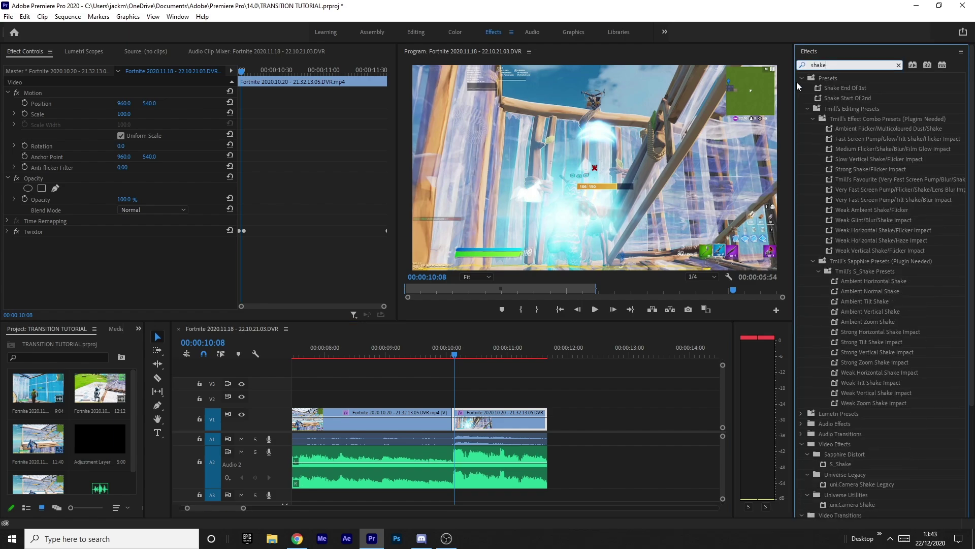
left_click(801, 78)
left_click(838, 133)
left_click_drag(841, 136, 476, 422)
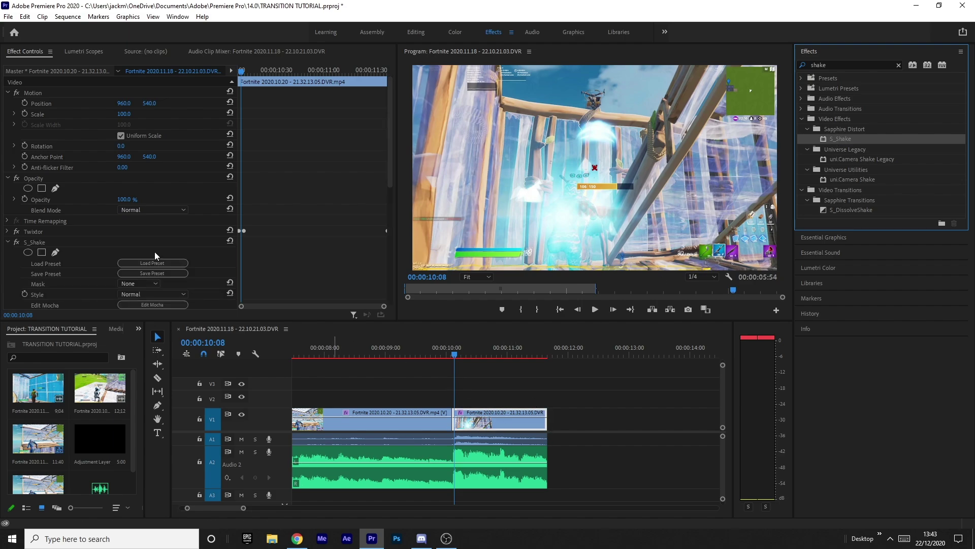
- At the second clip's start, keyframe S_Shake Amplitude at 2 and set Frequency to 15
scroll(102, 211, "down", 5)
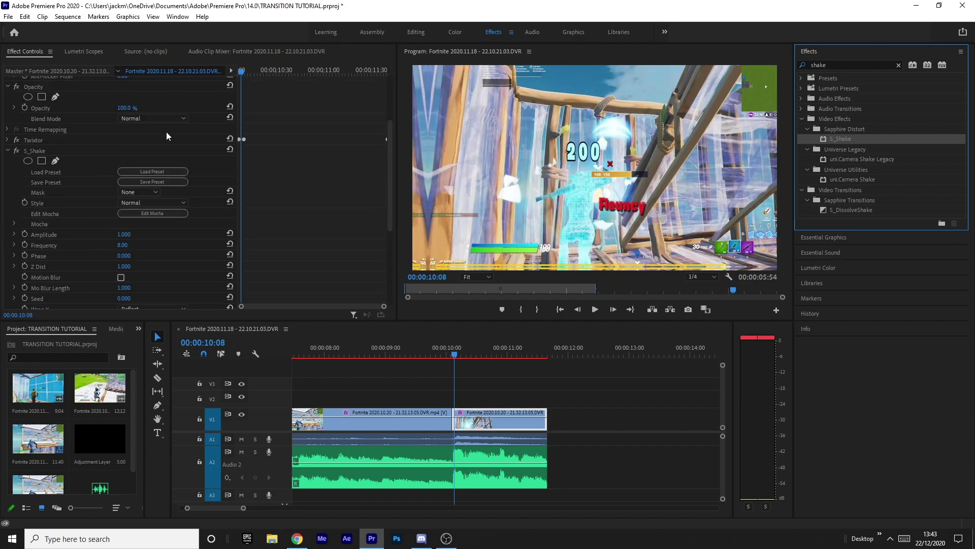
left_click_drag(244, 71, 230, 67)
scroll(81, 152, "down", 2)
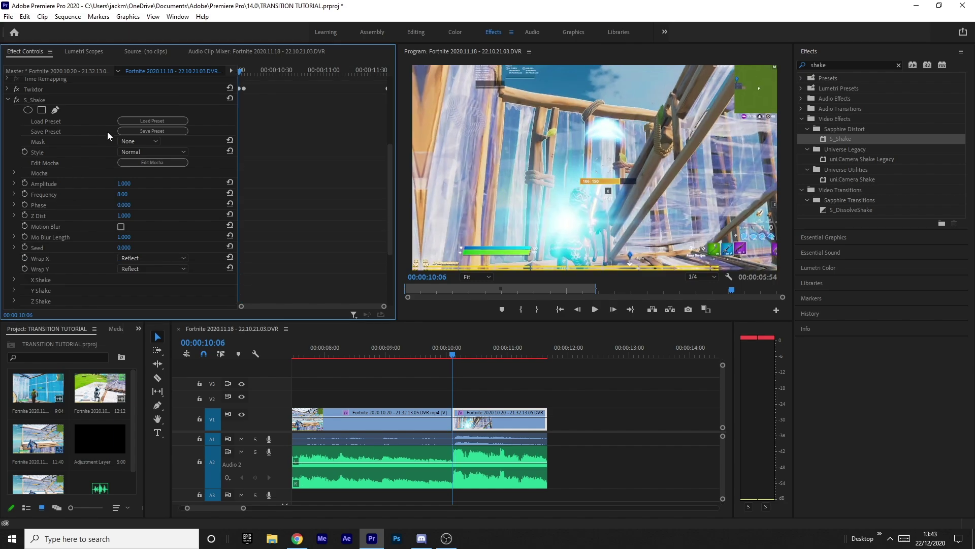
left_click(122, 183)
type("2")
key("Return")
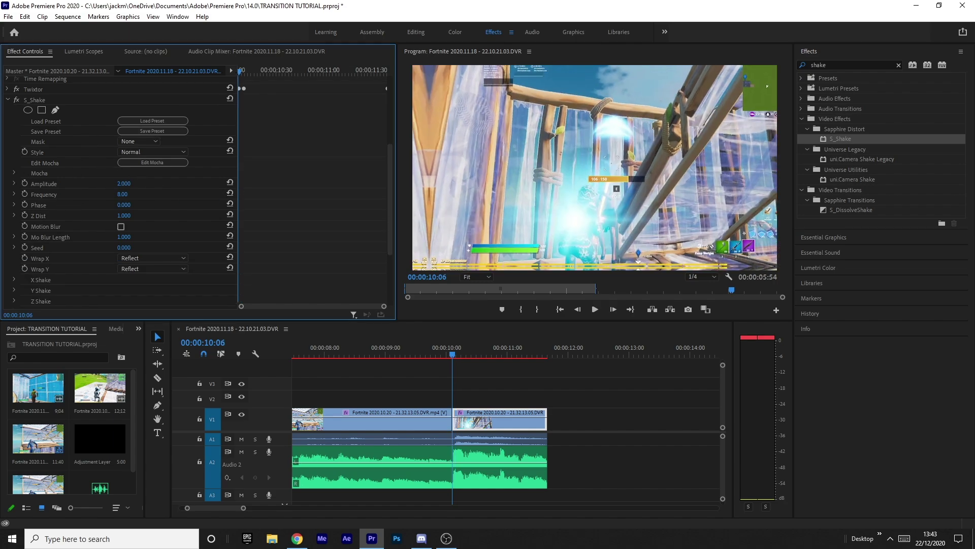
left_click(26, 180)
left_click(123, 194)
type("15")
key("Return")
- Set the second clip's Y Shake Wave Amp to 40
scroll(40, 229, "down", 4)
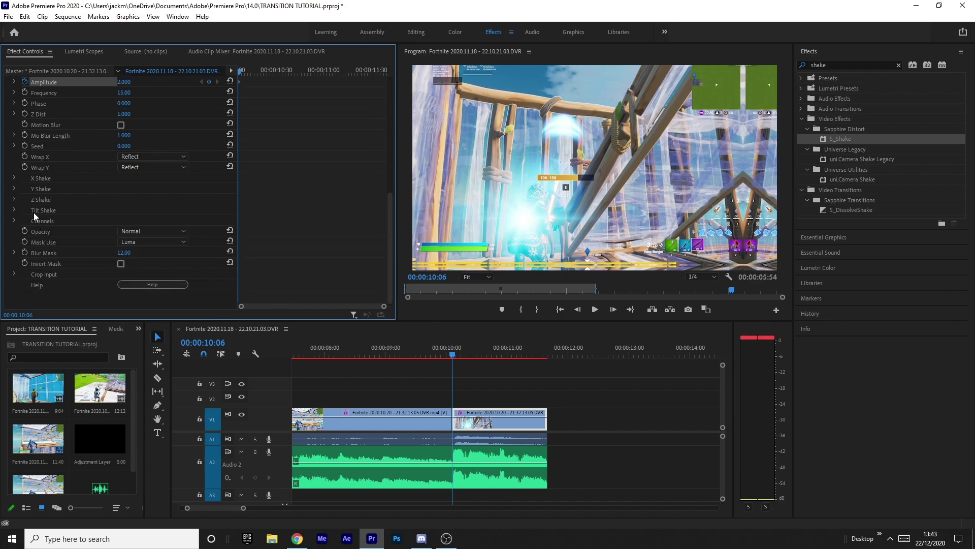
left_click(14, 178)
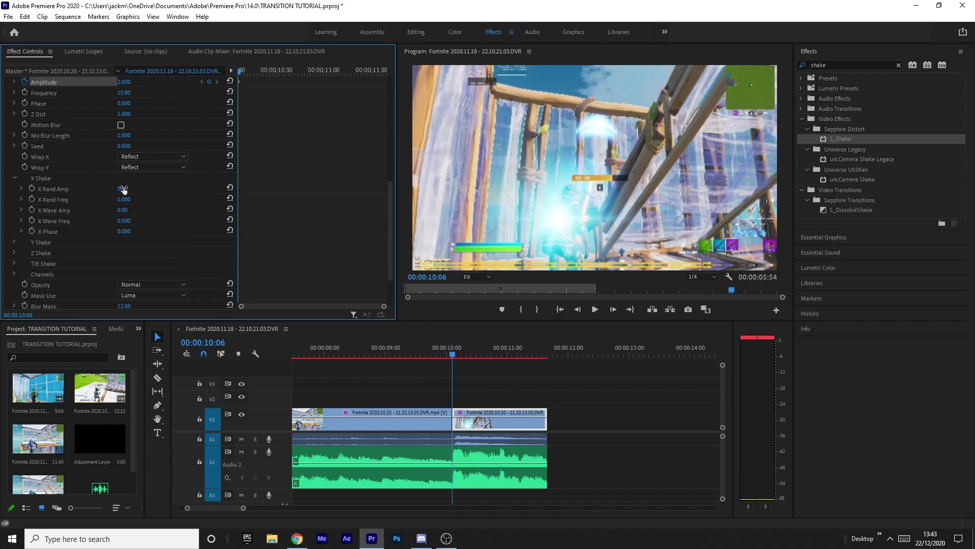
left_click(14, 178)
left_click(14, 187)
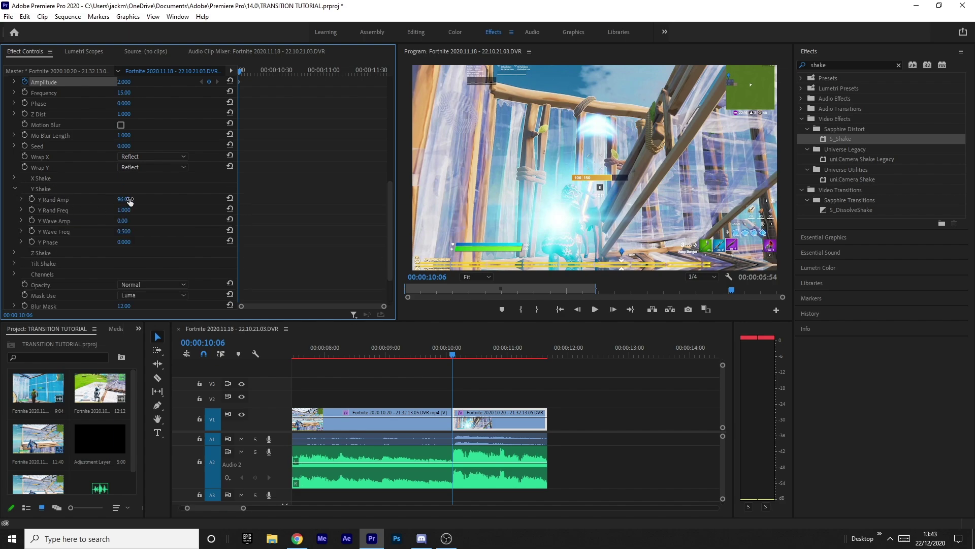
left_click(124, 221)
type("40")
key("Return")
left_click(14, 188)
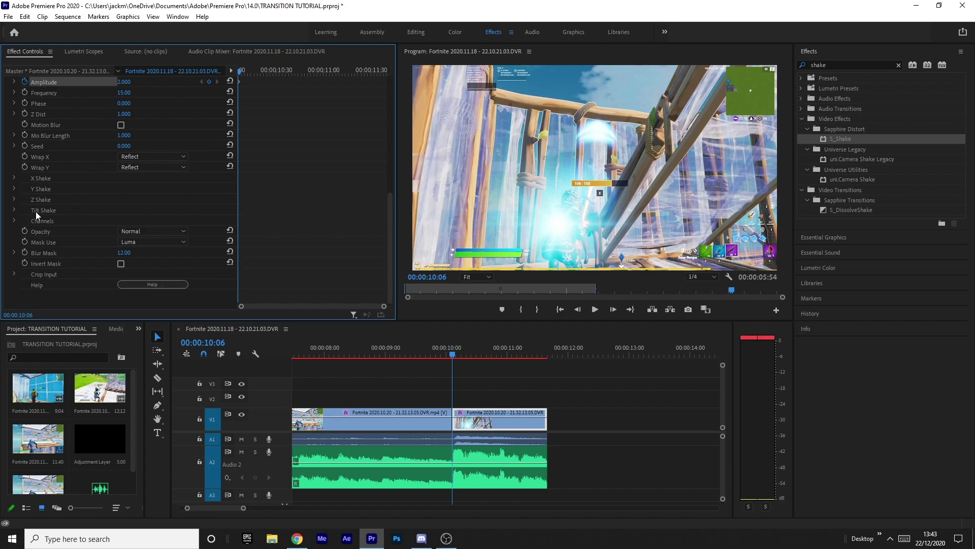
scroll(136, 192, "up", 4)
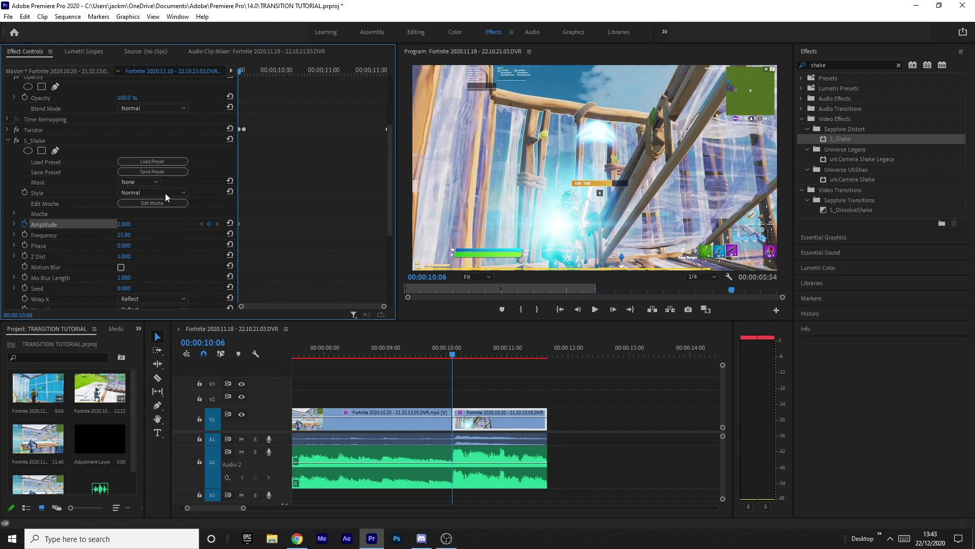
- Add a second-clip Amplitude keyframe of 0 at 00:00:10:36 to end the shake
left_click(300, 72)
scroll(435, 397, "down", 2)
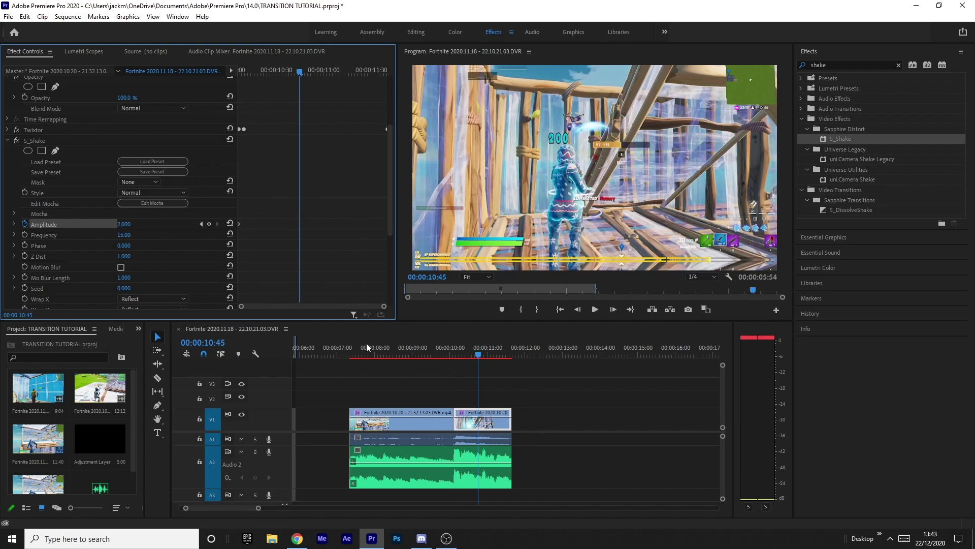
left_click(476, 356)
left_click_drag(475, 358, 473, 356)
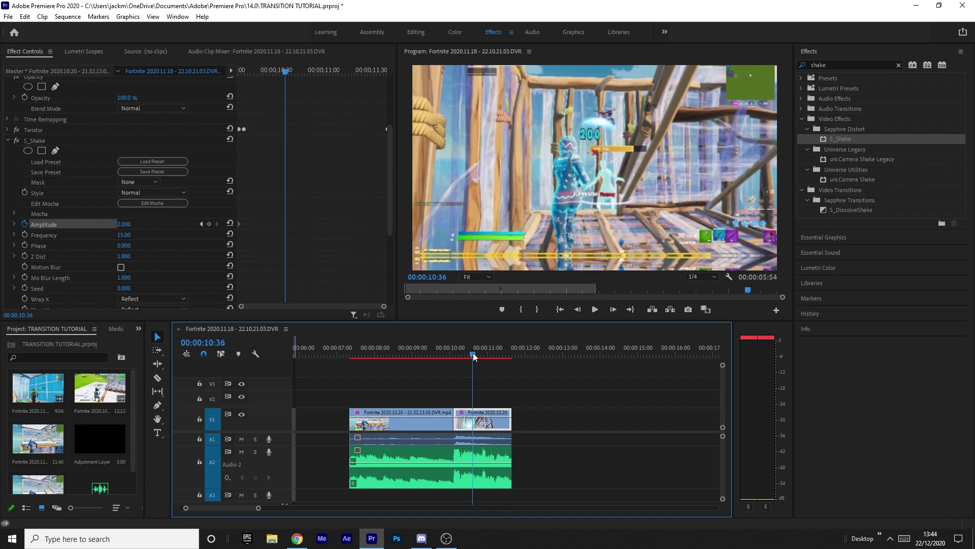
left_click(121, 224)
type("0")
key("Return")
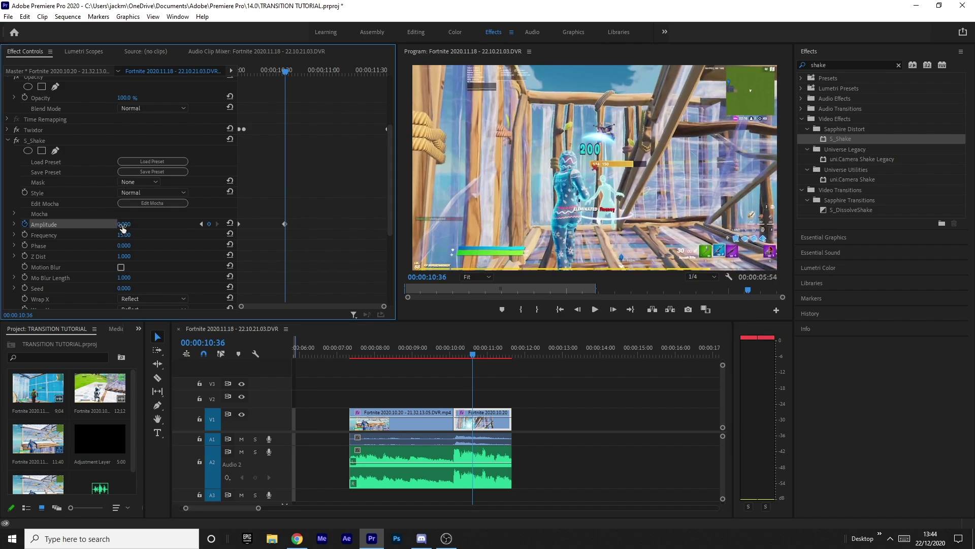
- Make both second-clip Amplitude keyframes Continuous Bezier and expand their graph
left_click(284, 224)
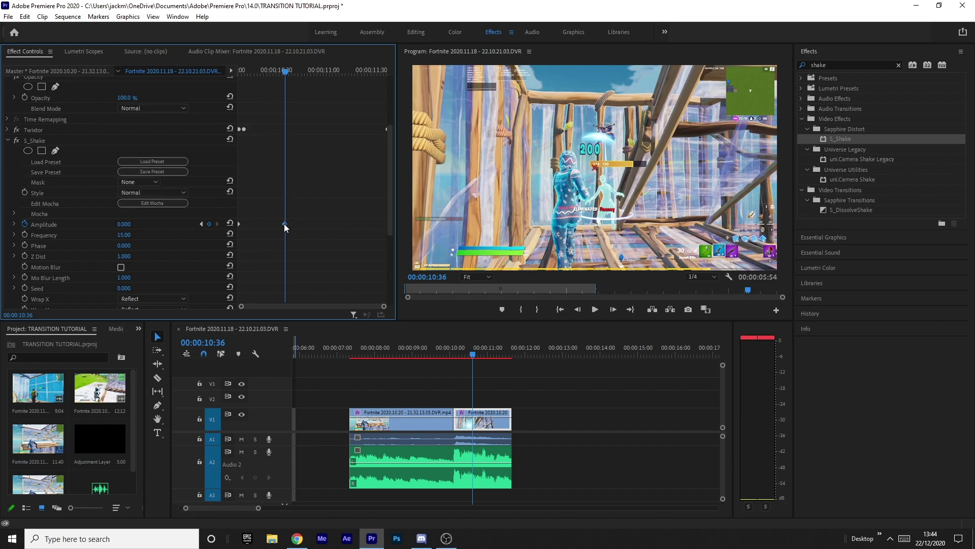
right_click(240, 225)
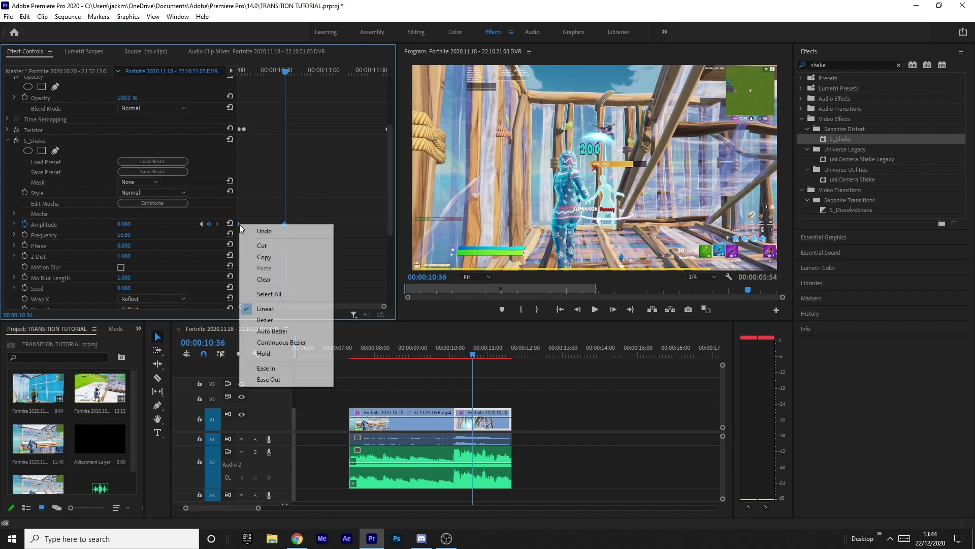
left_click(269, 344)
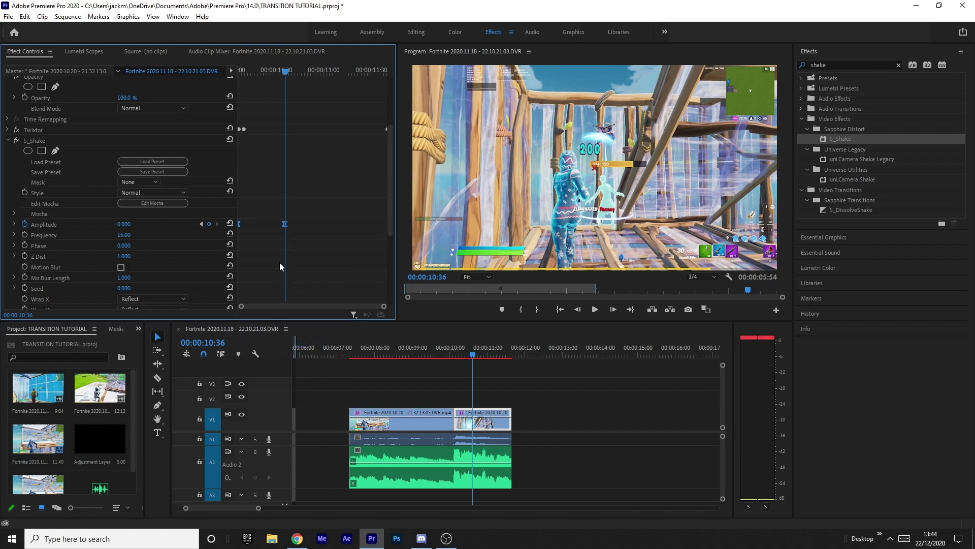
left_click(14, 224)
scroll(246, 266, "up", 2)
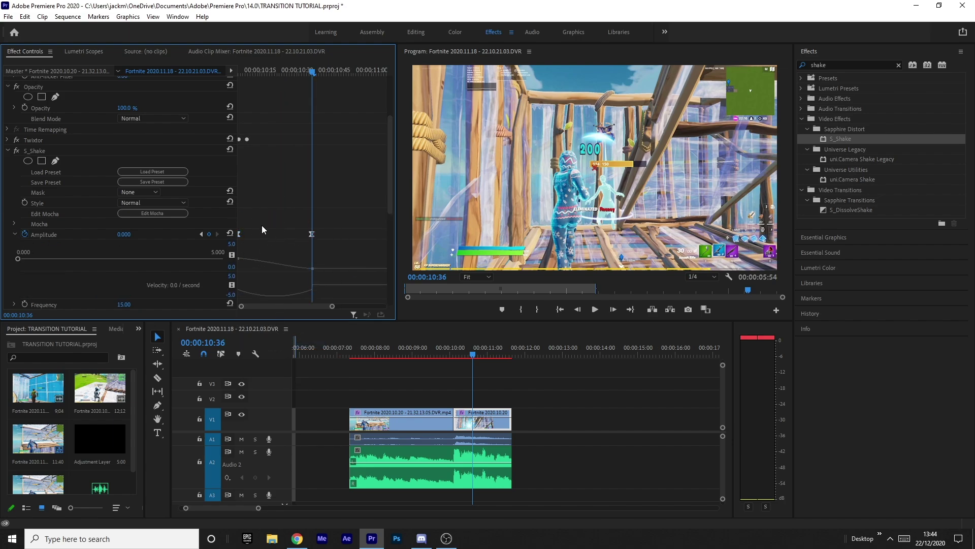
- Drag the Amplitude Bezier handles so the shake eases out from 2.000 to 0.000
left_click_drag(251, 259, 292, 273)
left_click(265, 255)
left_click(240, 234)
left_click(341, 161)
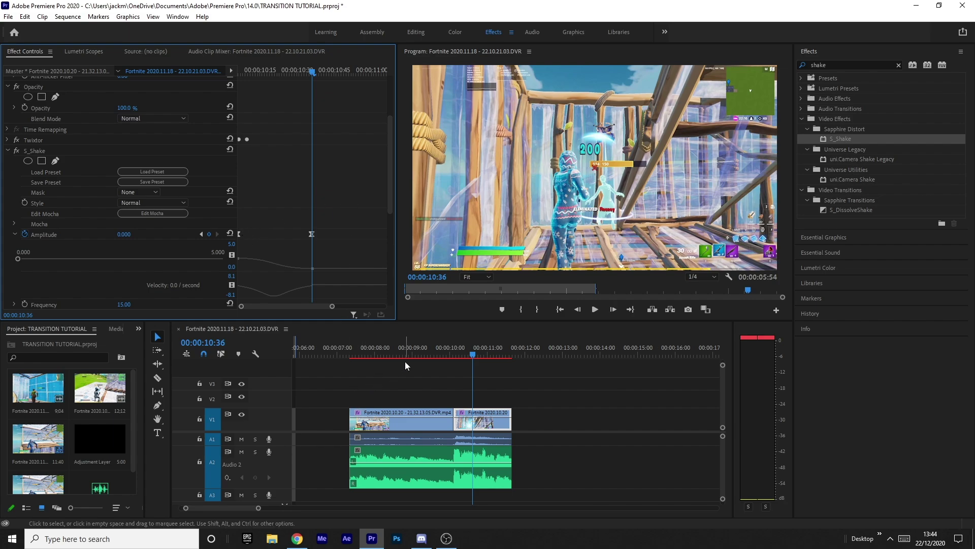
scroll(391, 375, "down", 5)
- Play and step frame by frame through 09:51–10:07 to review the shake around the cut
left_click(360, 354)
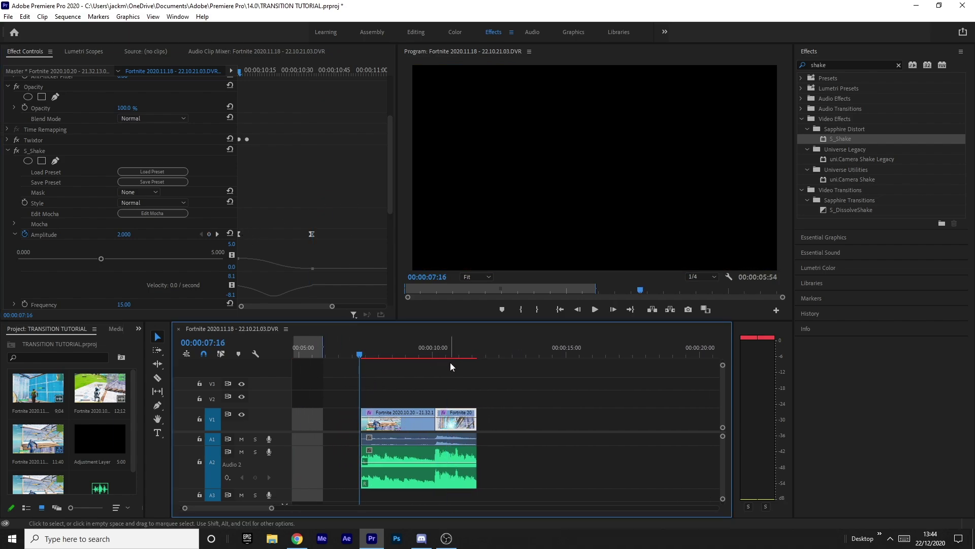
left_click(355, 354)
key("space")
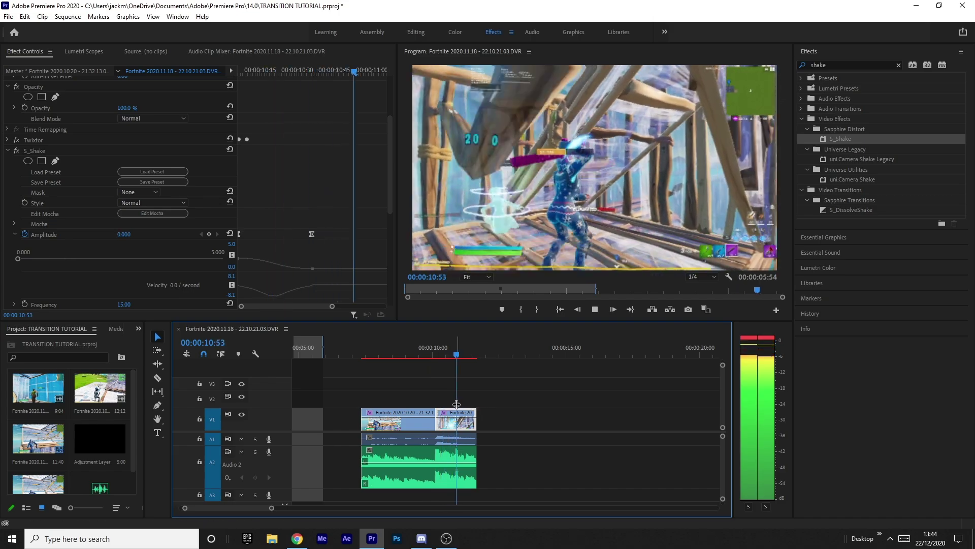
left_click(409, 345)
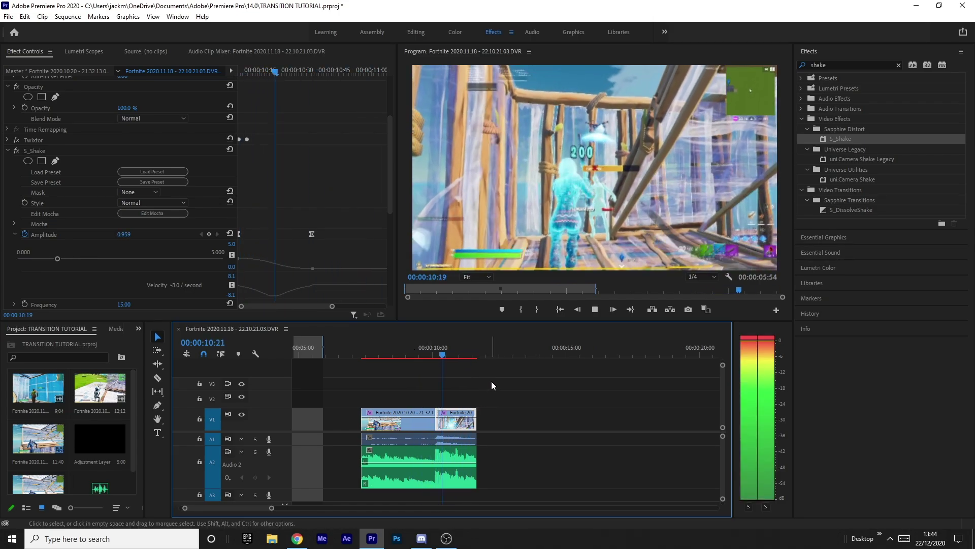
left_click(424, 347)
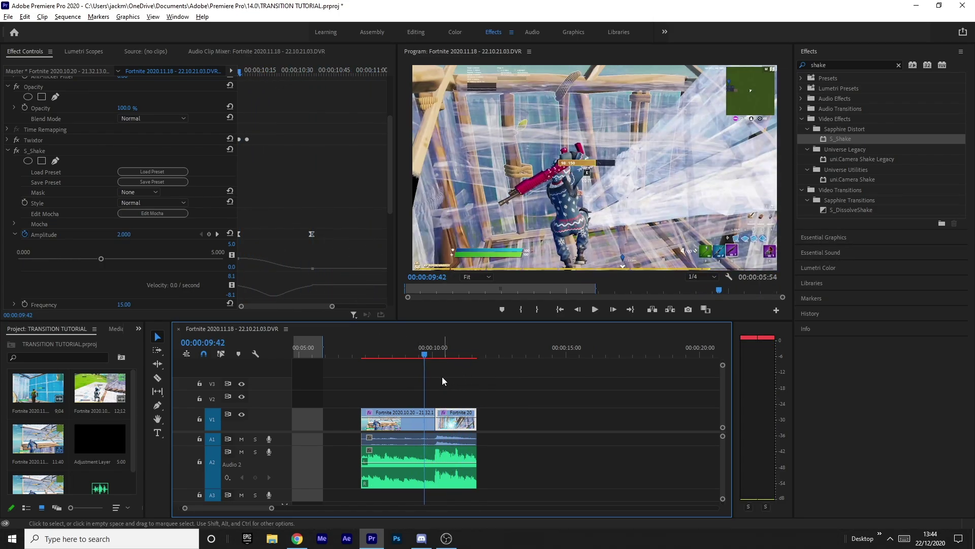
scroll(422, 365, "up", 2)
left_click(421, 353)
left_click_drag(422, 354, 434, 356)
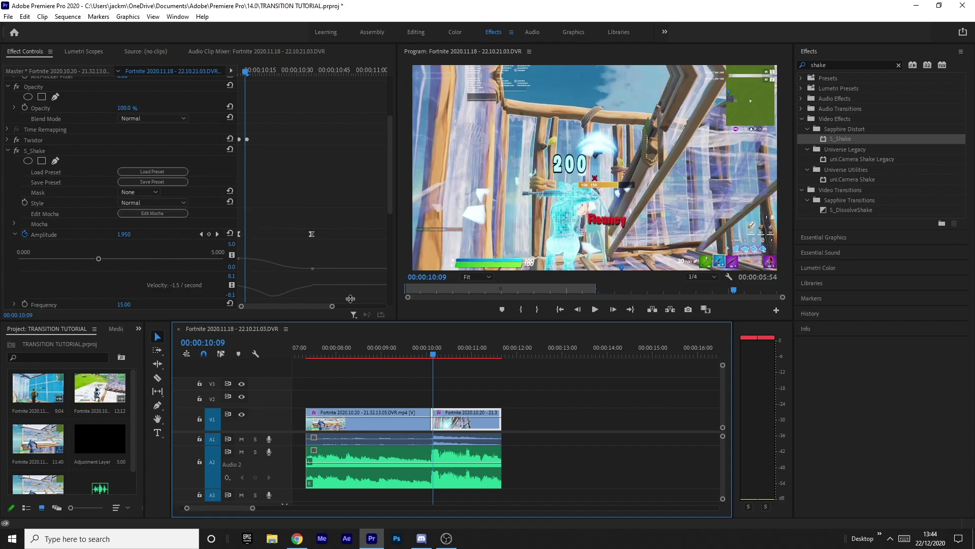
left_click(430, 350)
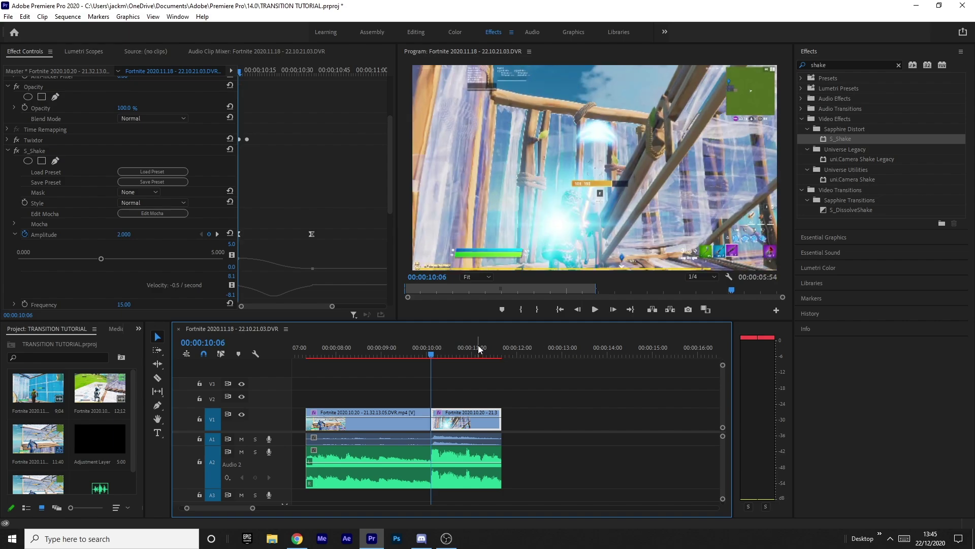
key("Right")
key("Right")
key("Right")
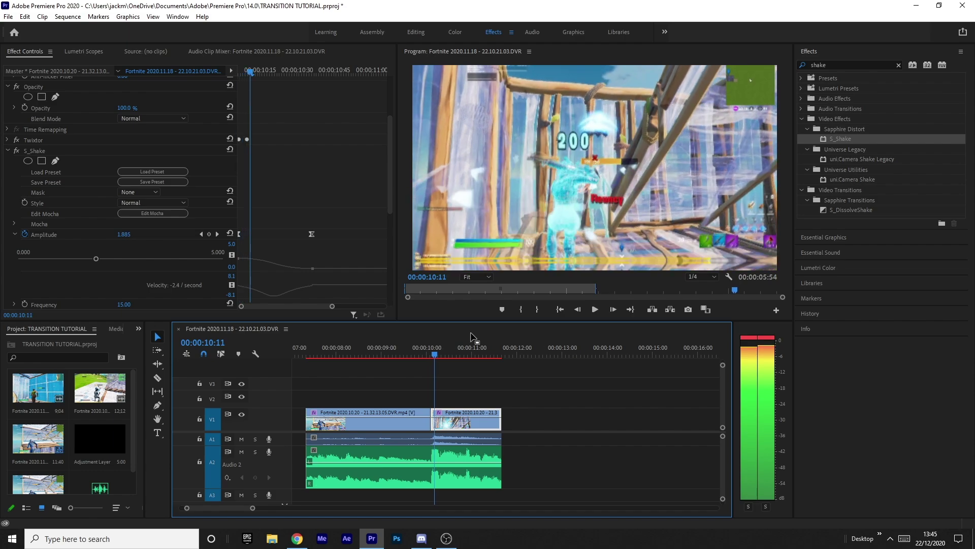
left_click(420, 353)
left_click_drag(420, 354, 427, 353)
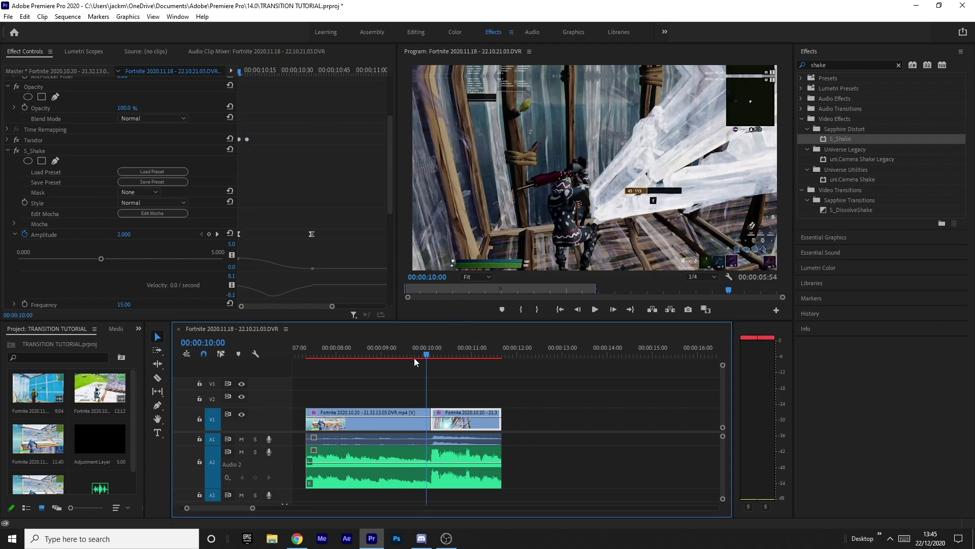
- Move the last Amplitude keyframe earlier to about 10:26, preview, then nudge it slightly later
key("minus")
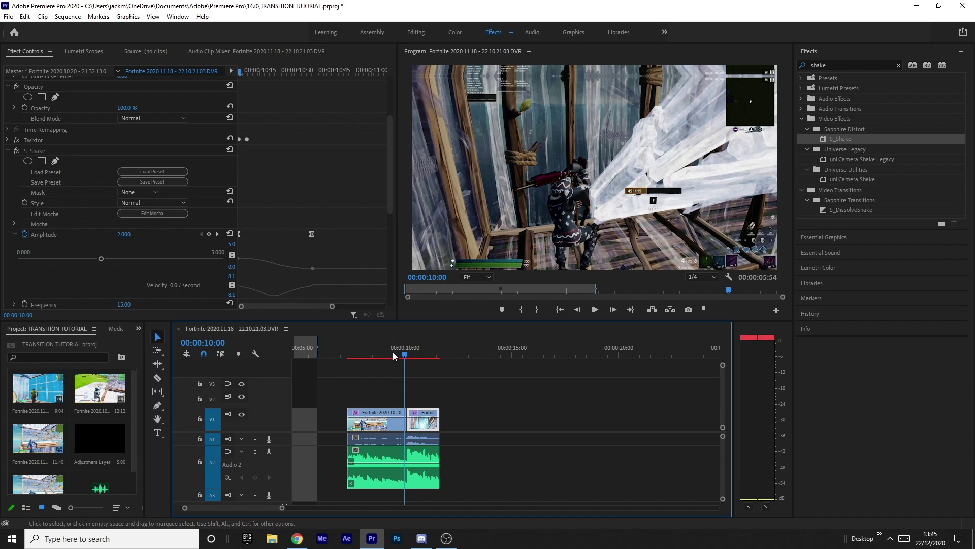
scroll(273, 106, "up", 2)
scroll(273, 106, "down", 1)
left_click_drag(303, 72, 288, 72)
left_click_drag(311, 254, 283, 255)
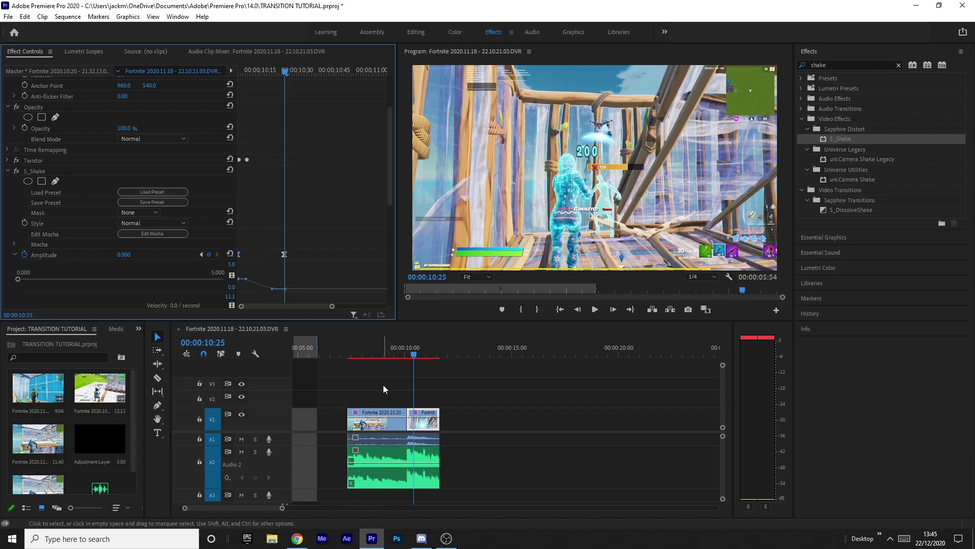
left_click(369, 349)
key("space")
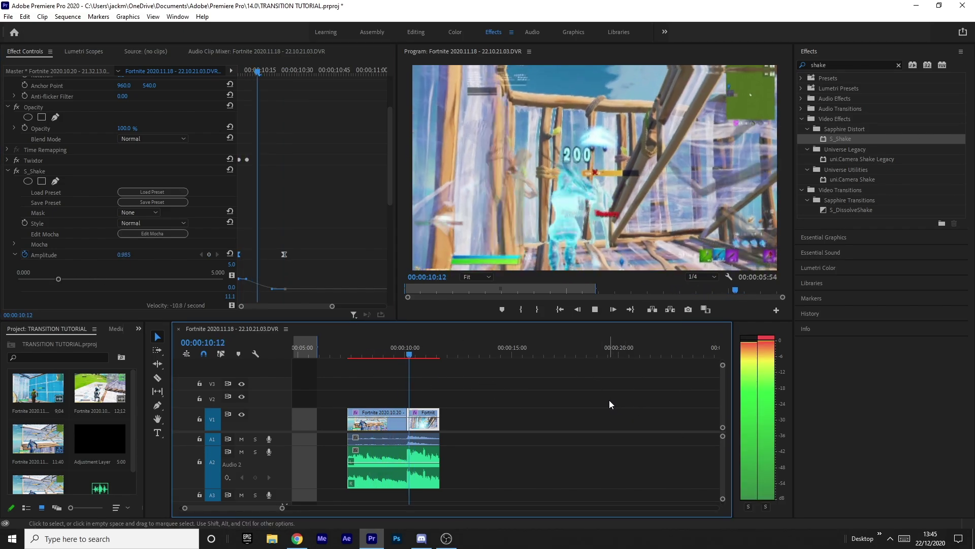
left_click(388, 350)
left_click_drag(284, 253, 296, 254)
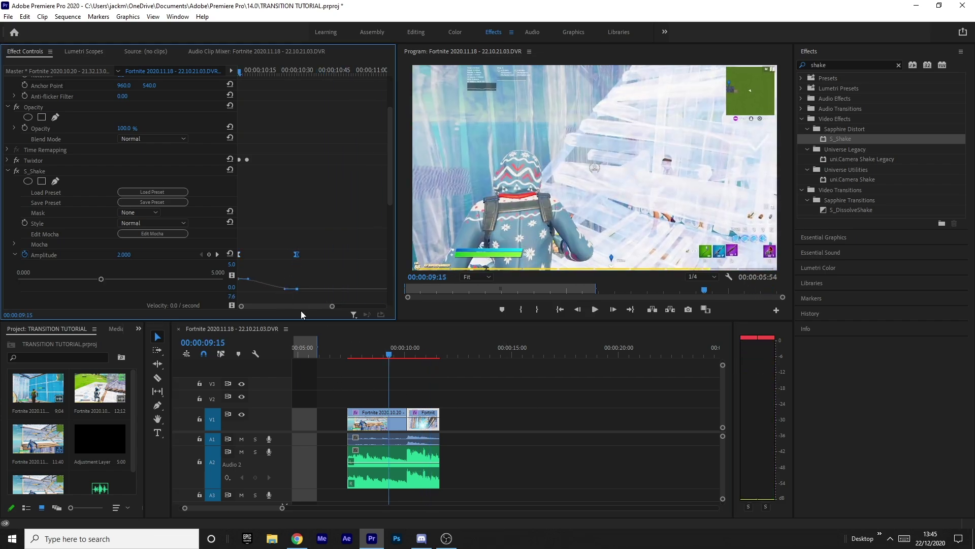
- Preview the retimed shake again and deselect the first clip
left_click(364, 349)
key("space")
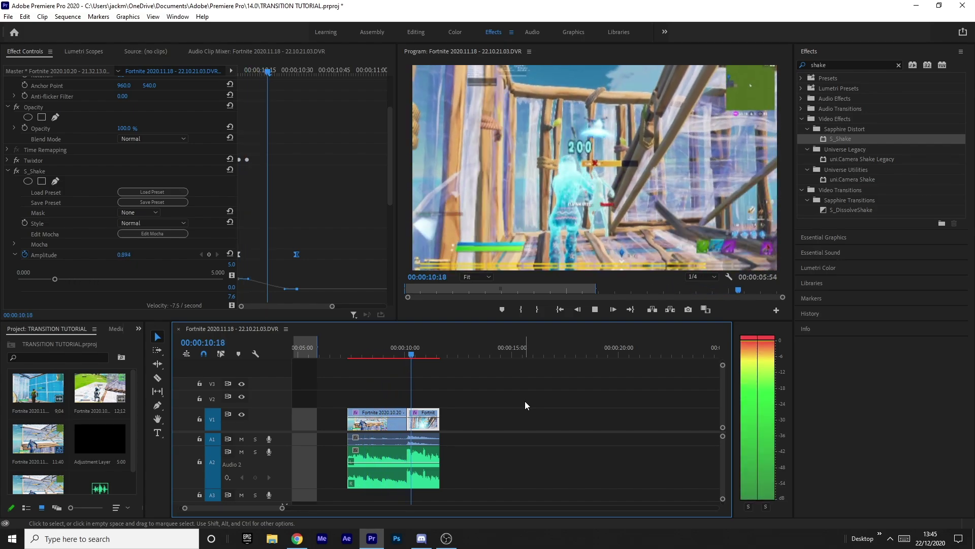
left_click(389, 350)
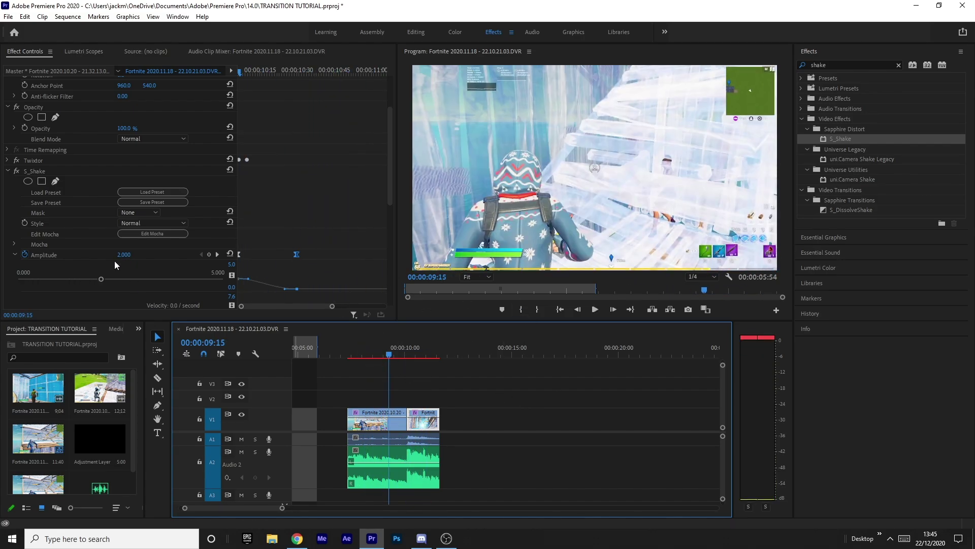
scroll(77, 190, "down", 2)
left_click(423, 351)
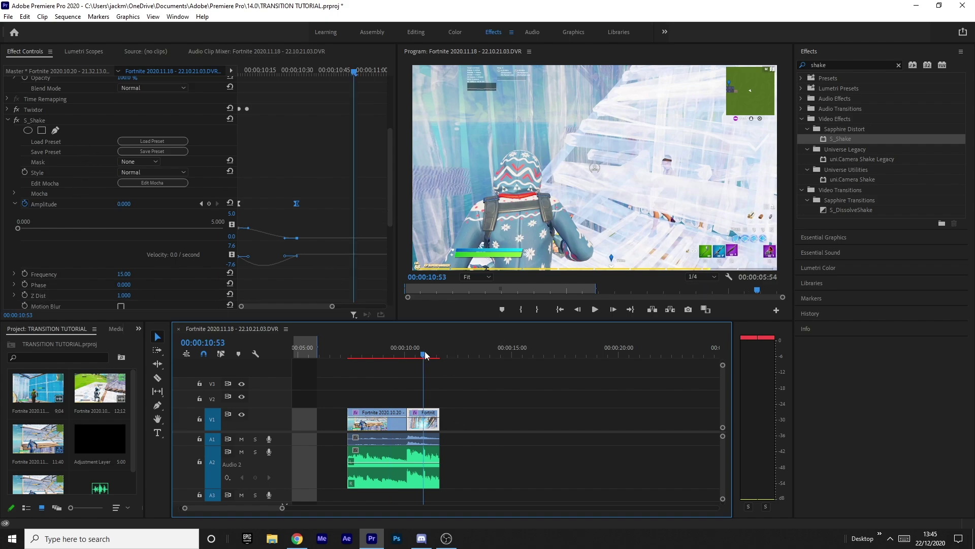
left_click(464, 394)
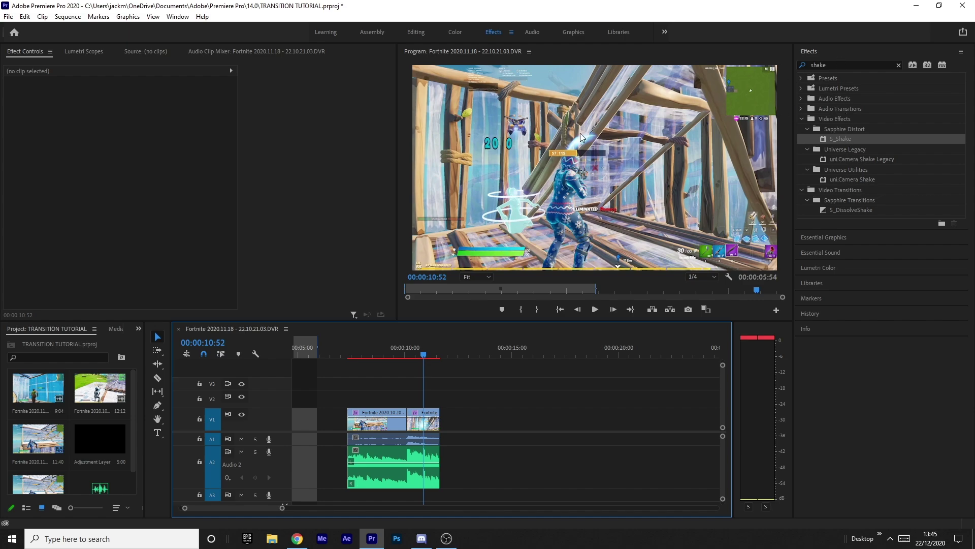
- Apply S_Shake to the second clip and set its Amplitude to 0.200
left_click_drag(841, 138, 423, 416)
scroll(65, 230, "down", 5)
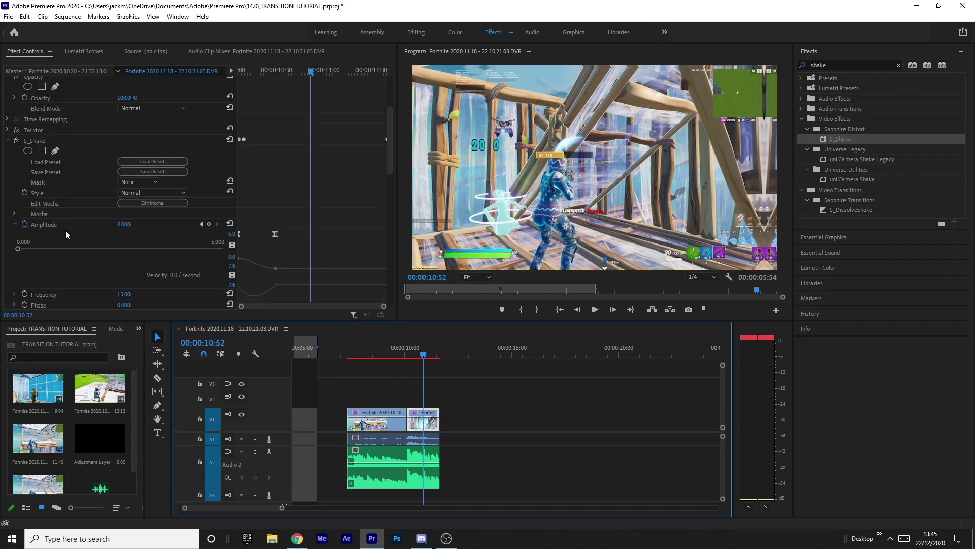
scroll(66, 235, "down", 1)
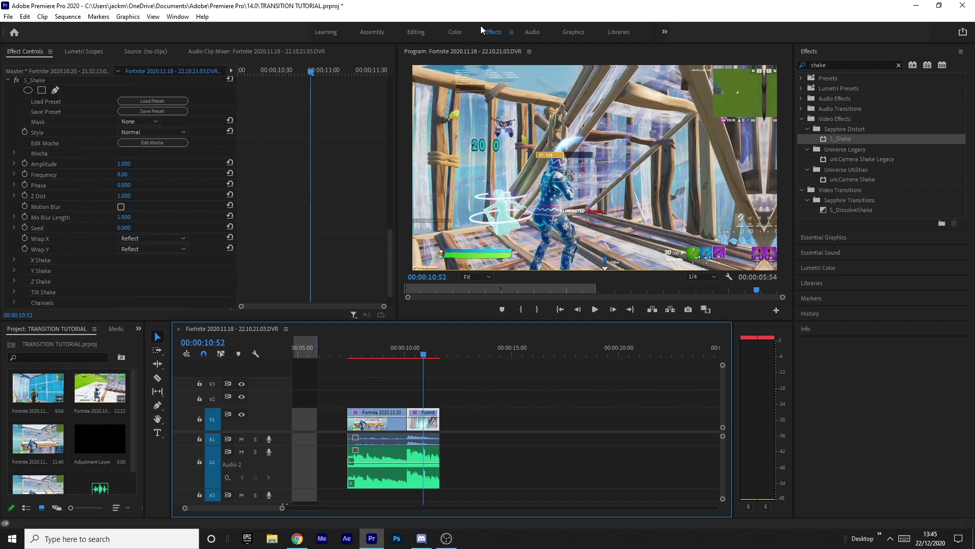
scroll(59, 202, "down", 1)
scroll(74, 163, "up", 1)
left_click(125, 174)
type("0.2")
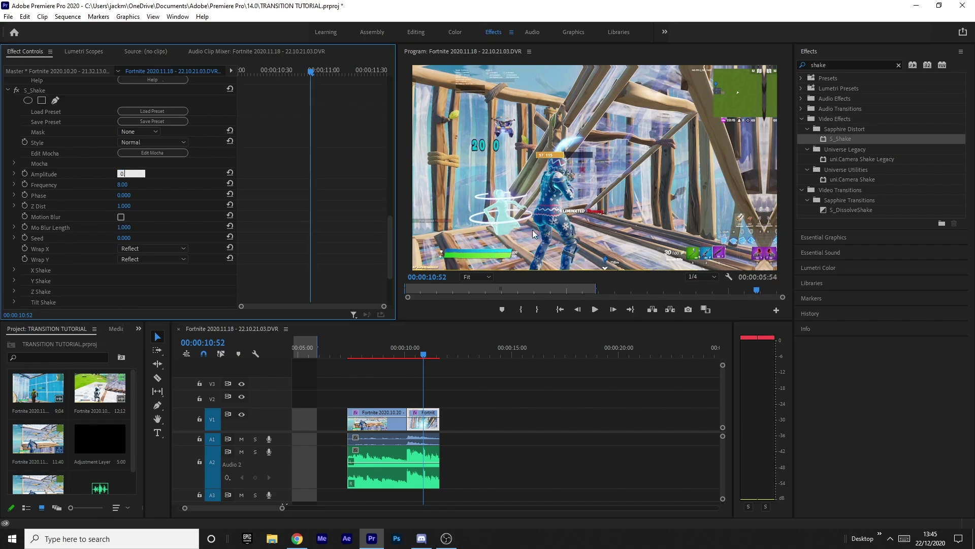
key("Return")
- Keyframe Amplitude at 0.200 at the clip's start, easing down to 0.050 at its end
left_click_drag(311, 71, 229, 83)
left_click(44, 174)
key("space")
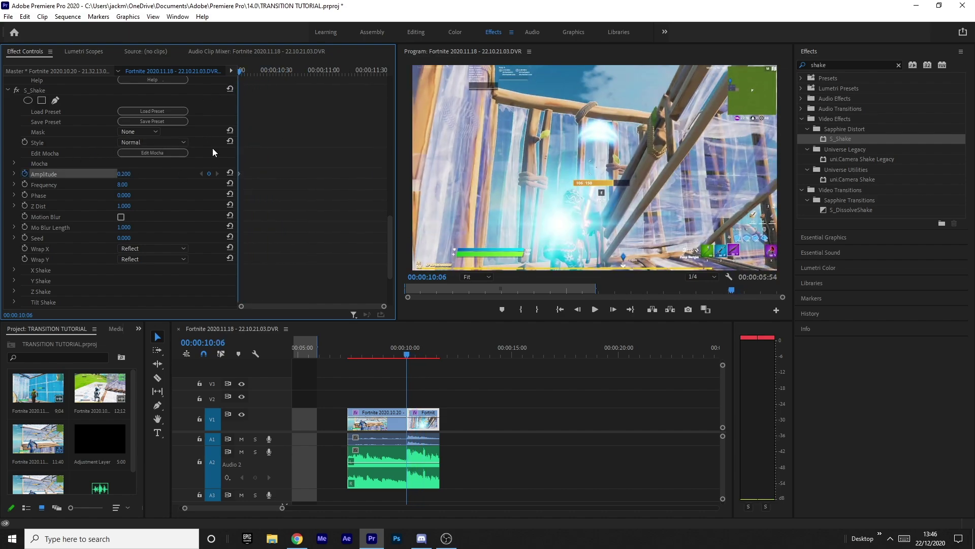
left_click(123, 174)
type("0.05")
key("Return")
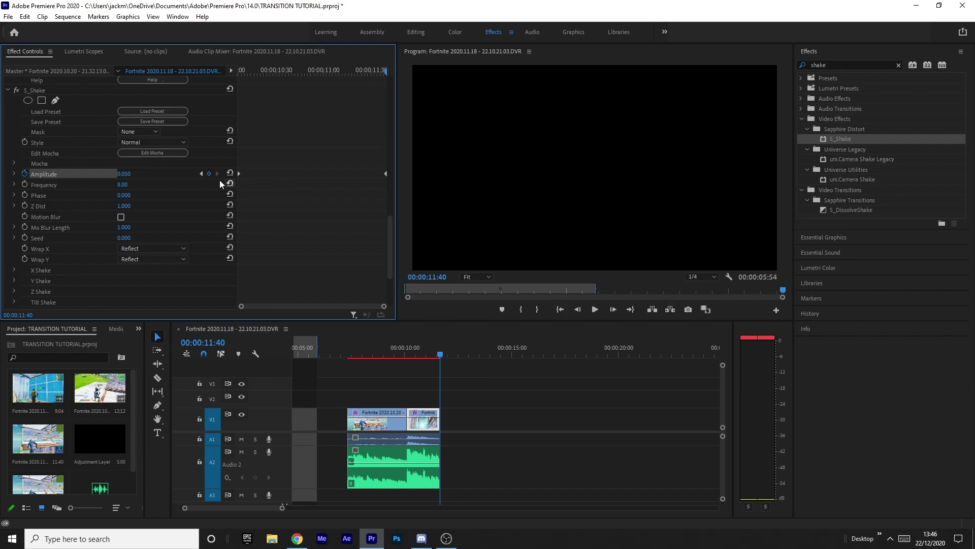
- Review the amplitude fade around 11:16, then set S_Shake Frequency to 2
left_click(351, 71)
left_click_drag(372, 73, 361, 75)
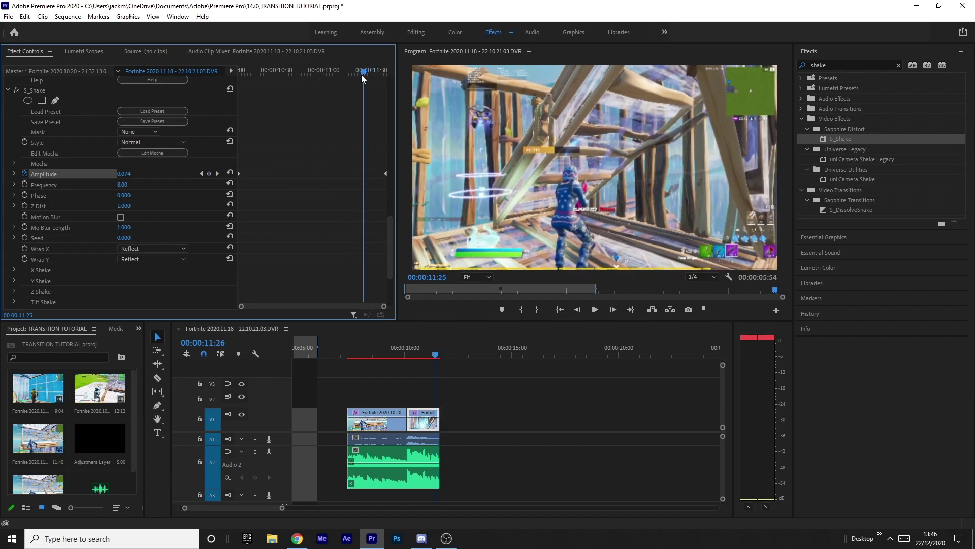
left_click(125, 185)
type("2")
key("Return")
- Set the Tilt Shake group's Tilt Wave Amp to 2
scroll(69, 236, "down", 2)
left_click(14, 219)
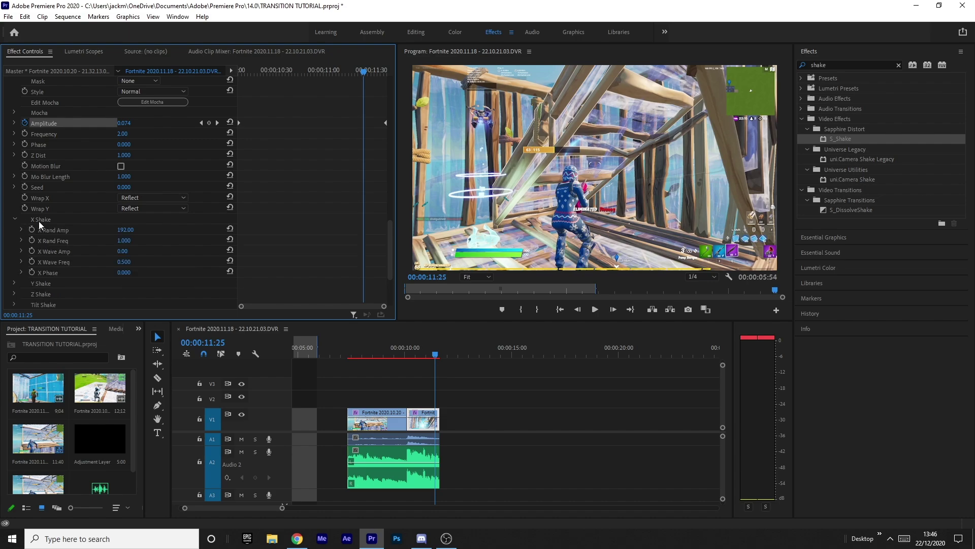
left_click(14, 218)
left_click(13, 227)
left_click(14, 230)
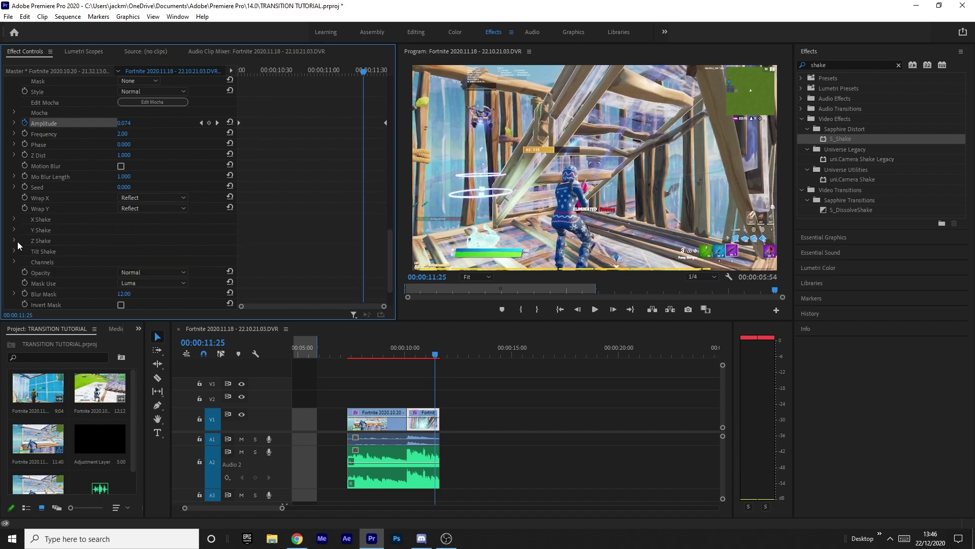
scroll(15, 236, "down", 1)
left_click(13, 232)
left_click(122, 262)
type("2")
key("Return")
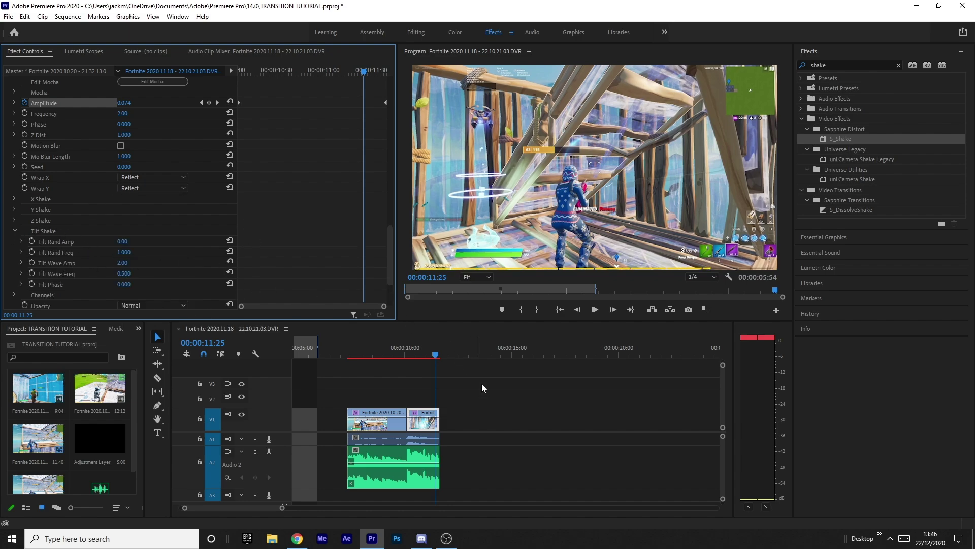